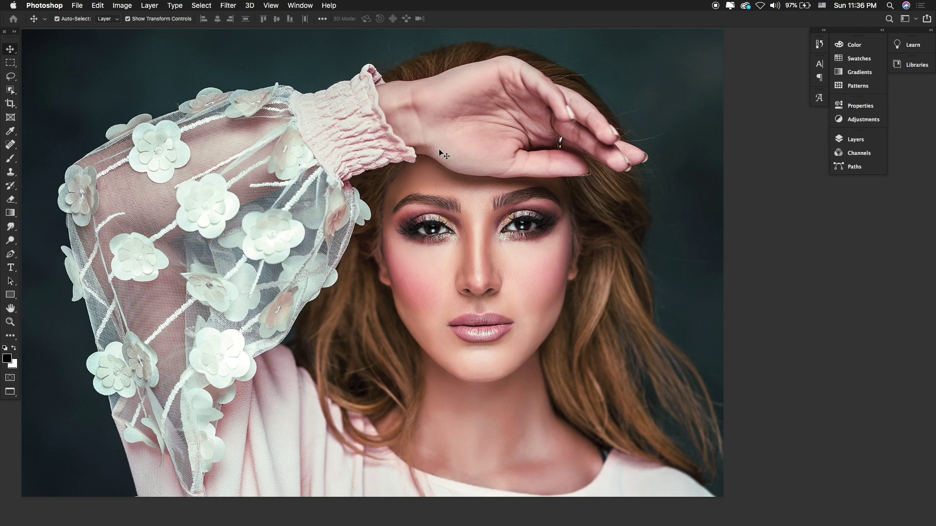
Convert the locked Background into a regular layer named Layer 0.
{"action": "left_click", "coordinate": [853, 140]}
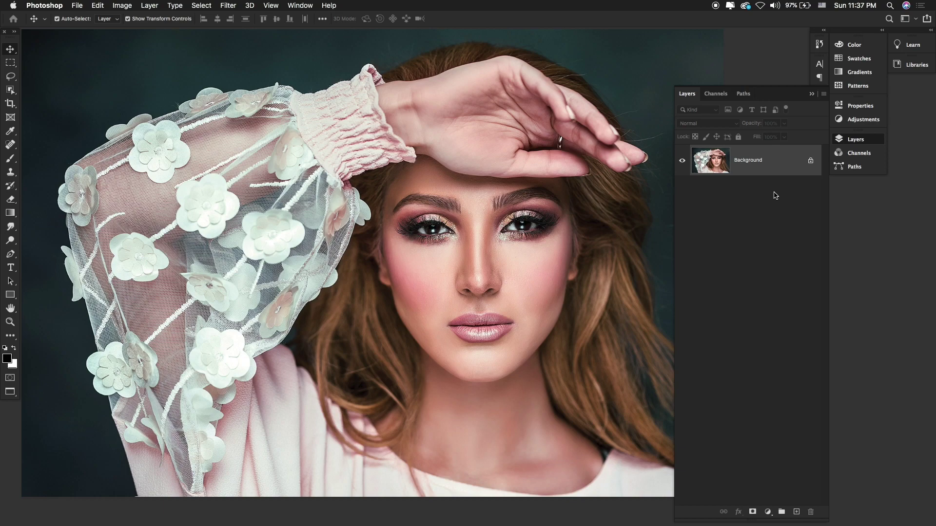
{"action": "double_click", "coordinate": [779, 164]}
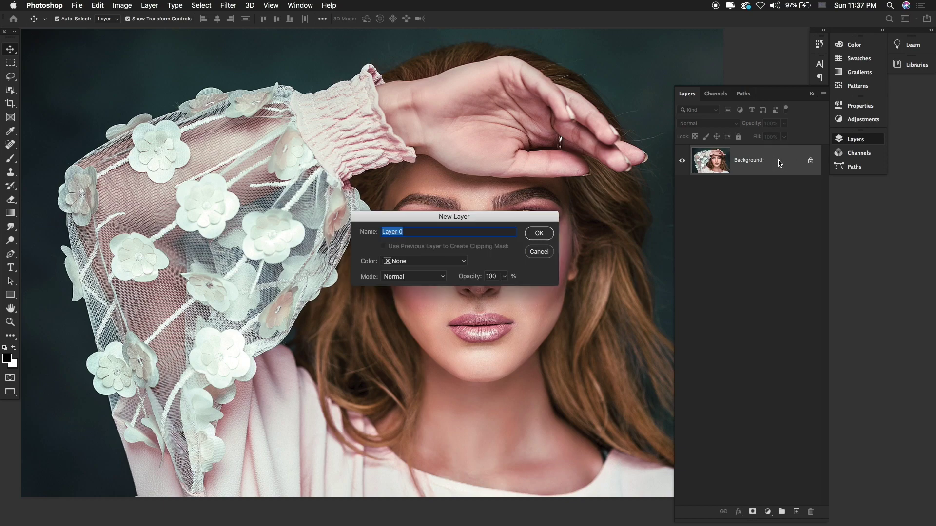
{"action": "left_click", "coordinate": [545, 237]}
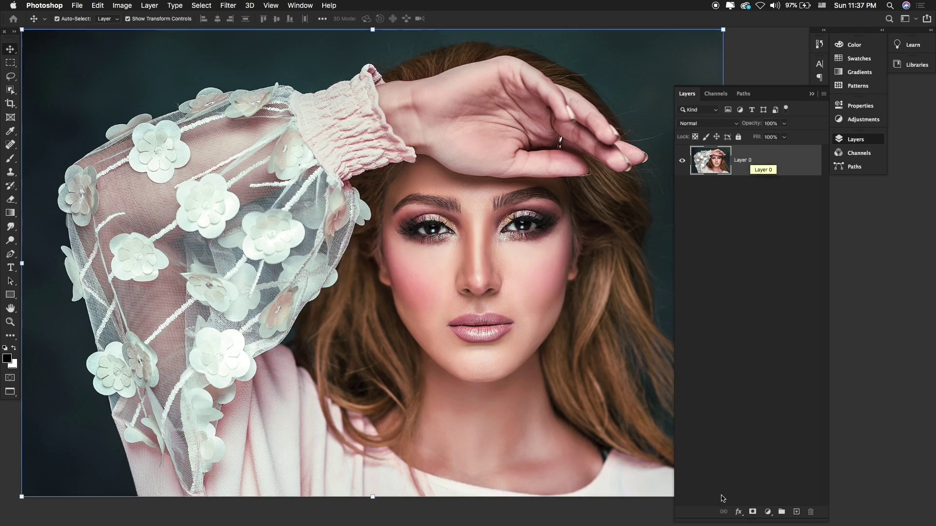
Add a Gradient Map adjustment layer above Layer 0 with a green colour label, normal mode and 100% opacity.
{"action": "left_click", "coordinate": [772, 516]}
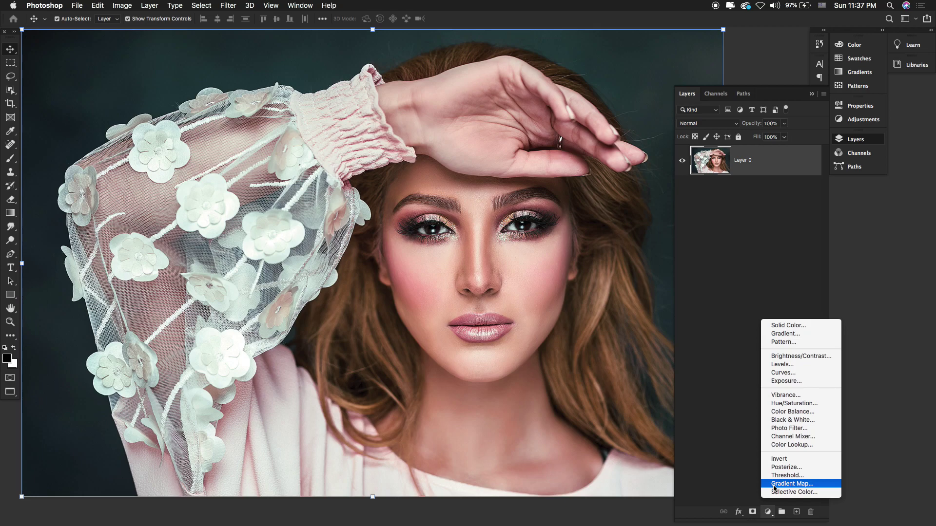
{"action": "left_click", "coordinate": [155, 7]}
{"action": "mouse_move", "coordinate": [203, 138]}
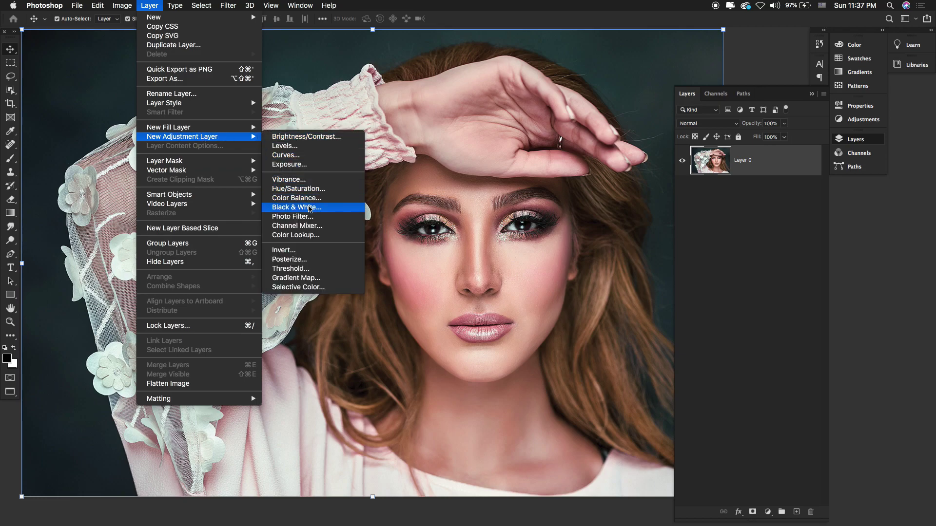
{"action": "left_click", "coordinate": [307, 279]}
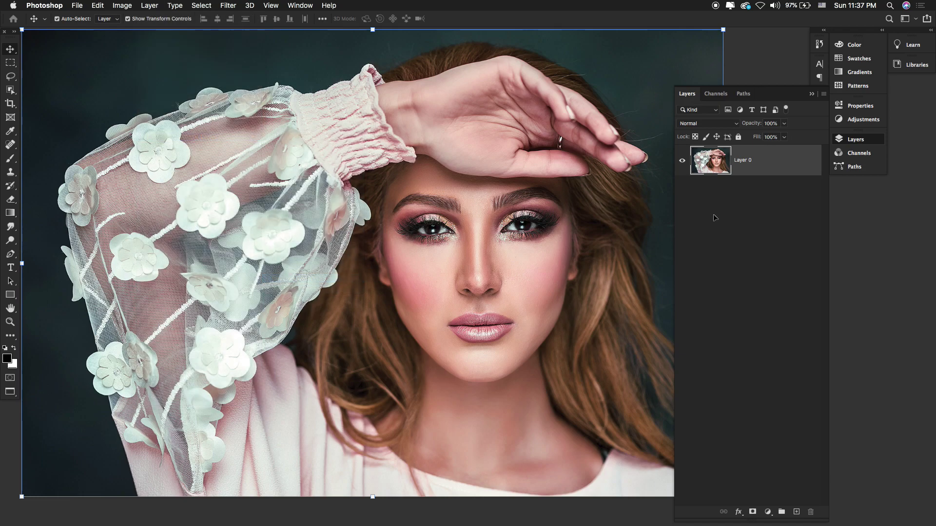
{"action": "left_click", "coordinate": [437, 263]}
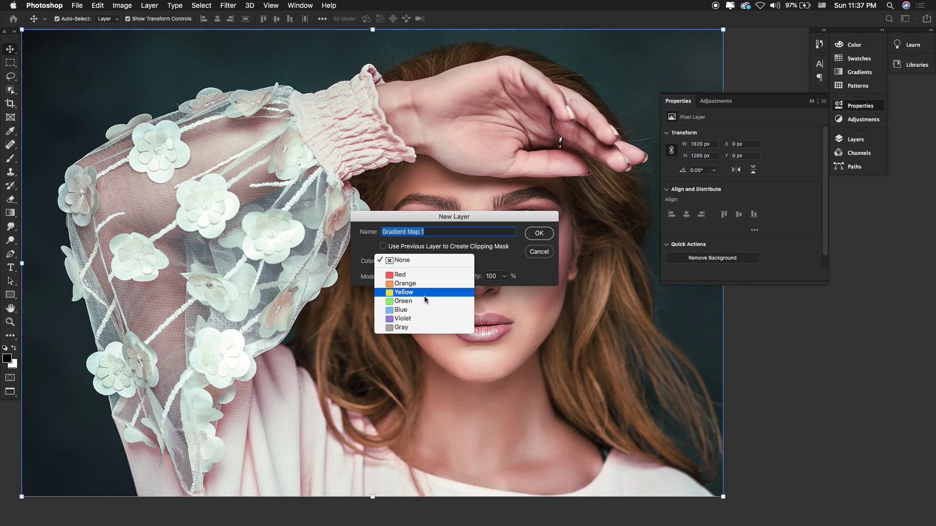
{"action": "left_click", "coordinate": [421, 300]}
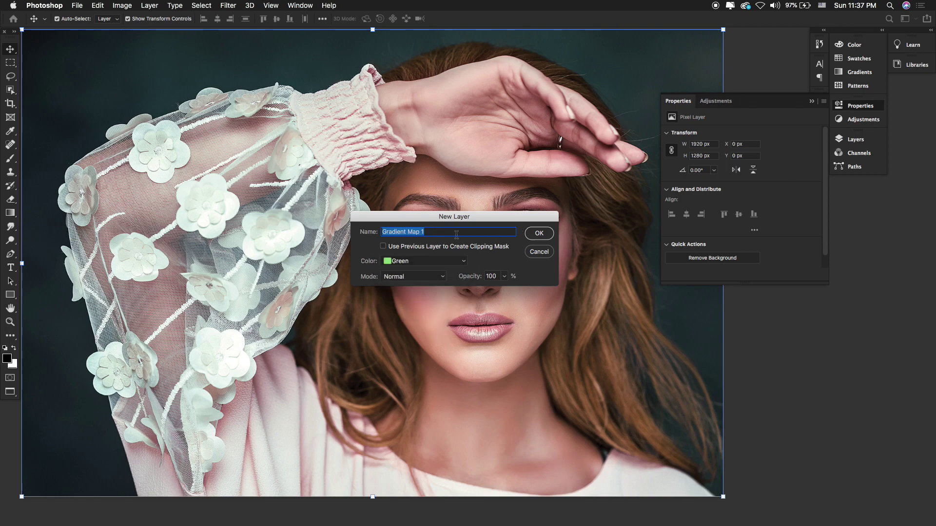
{"action": "left_click", "coordinate": [547, 238]}
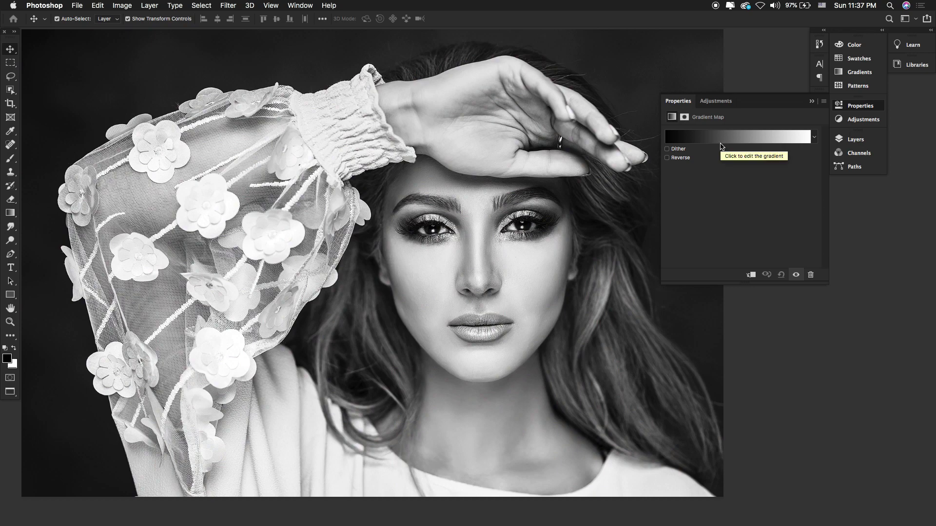
Open the Gradient Map layer's gradient in the Gradient Editor and move the editor clear of the model's face.
{"action": "left_click", "coordinate": [857, 142]}
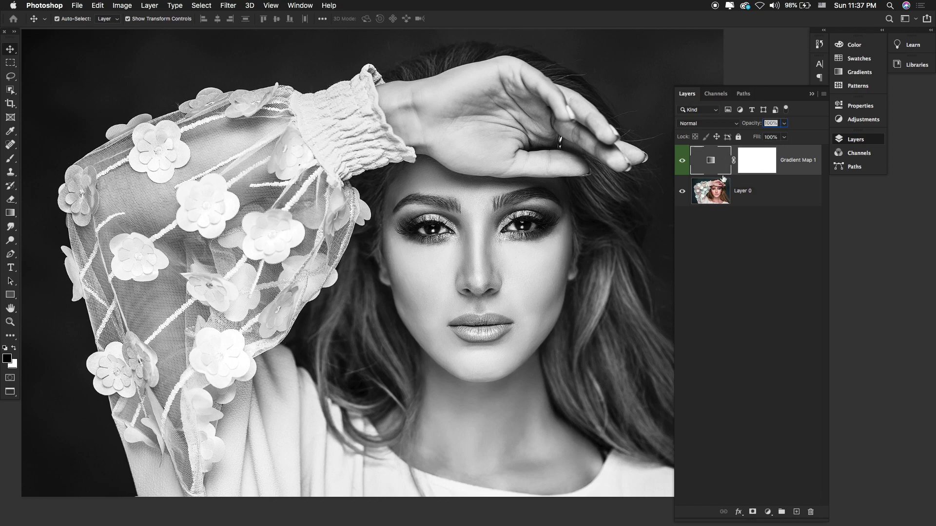
{"action": "double_click", "coordinate": [711, 160]}
{"action": "left_click", "coordinate": [710, 139]}
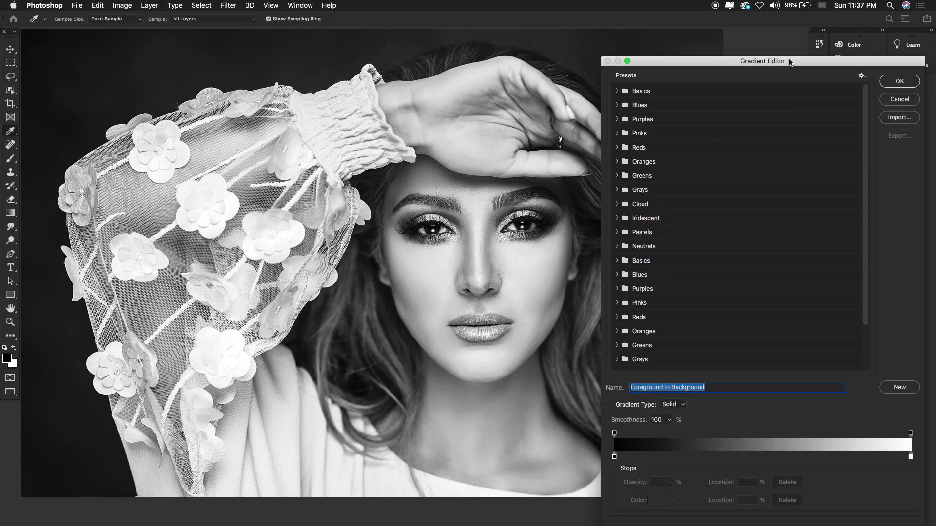
{"action": "left_click_drag", "start_coordinate": [771, 61], "coordinate": [713, 64]}
{"action": "key", "text": "Return"}
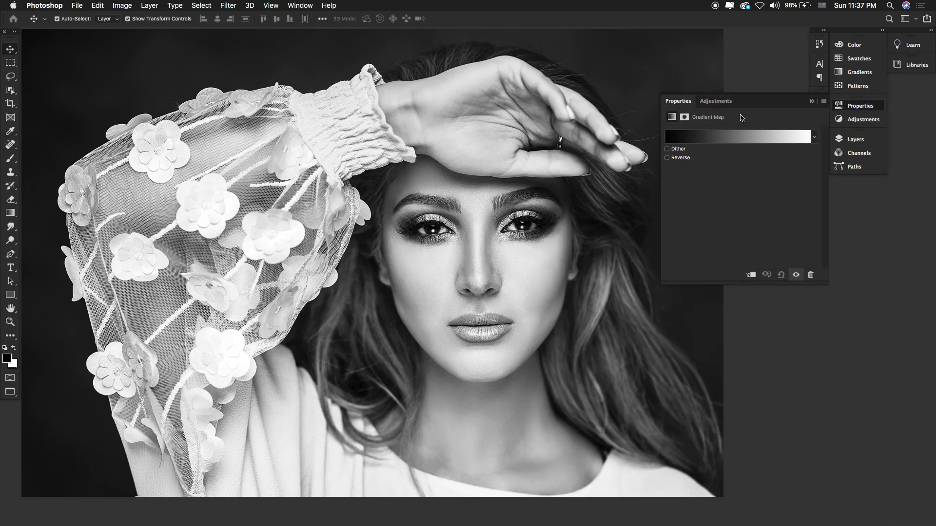
{"action": "left_click", "coordinate": [702, 141]}
{"action": "left_click_drag", "start_coordinate": [645, 57], "coordinate": [695, 51]}
{"action": "left_click_drag", "start_coordinate": [593, 72], "coordinate": [661, 62]}
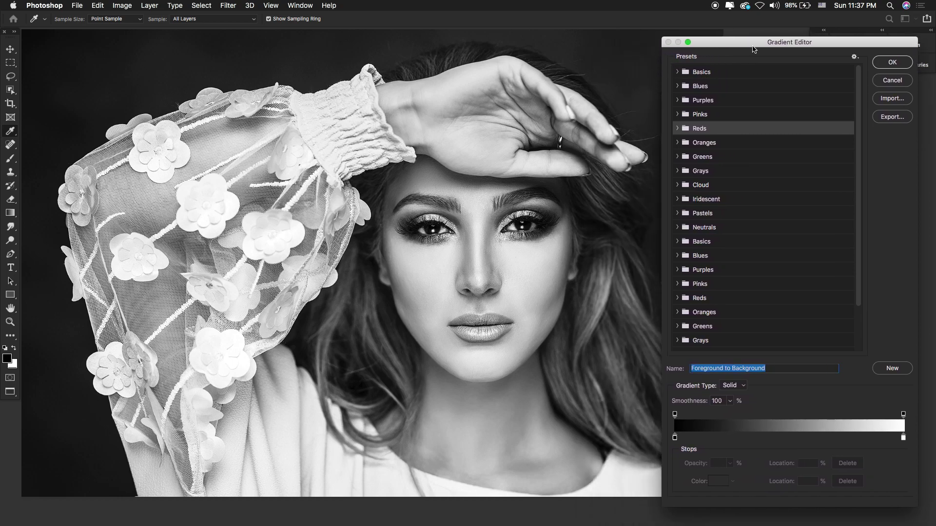
{"action": "left_click_drag", "start_coordinate": [757, 44], "coordinate": [758, 37]}
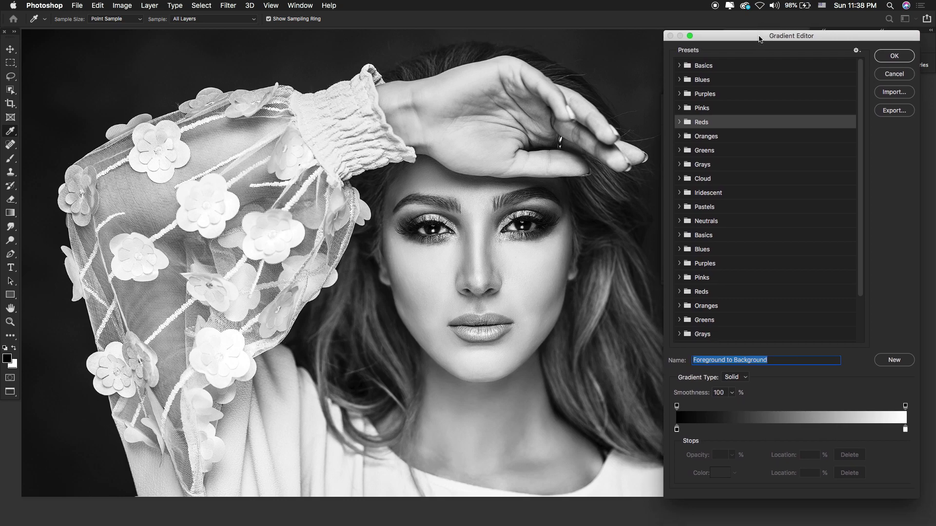
Examine the gradient presets in the Basics and Blues groups.
{"action": "left_click", "coordinate": [680, 67]}
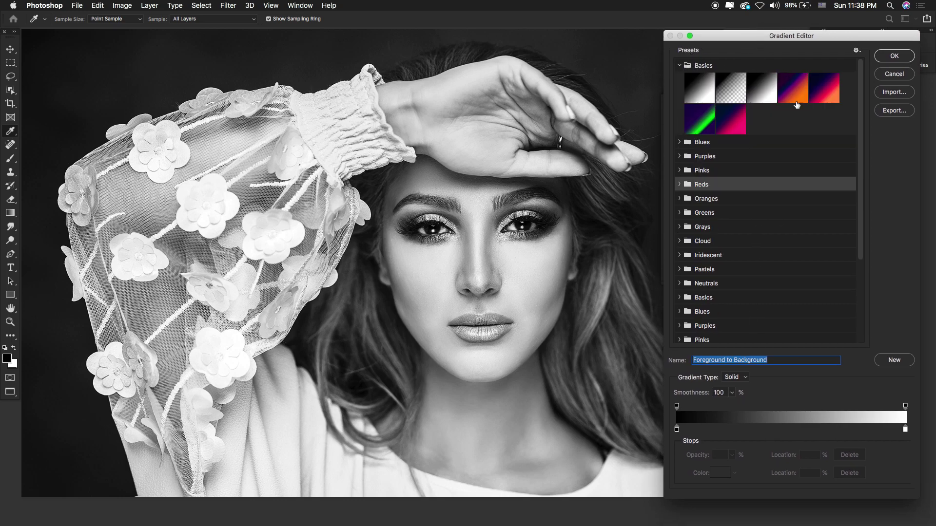
{"action": "left_click", "coordinate": [680, 68]}
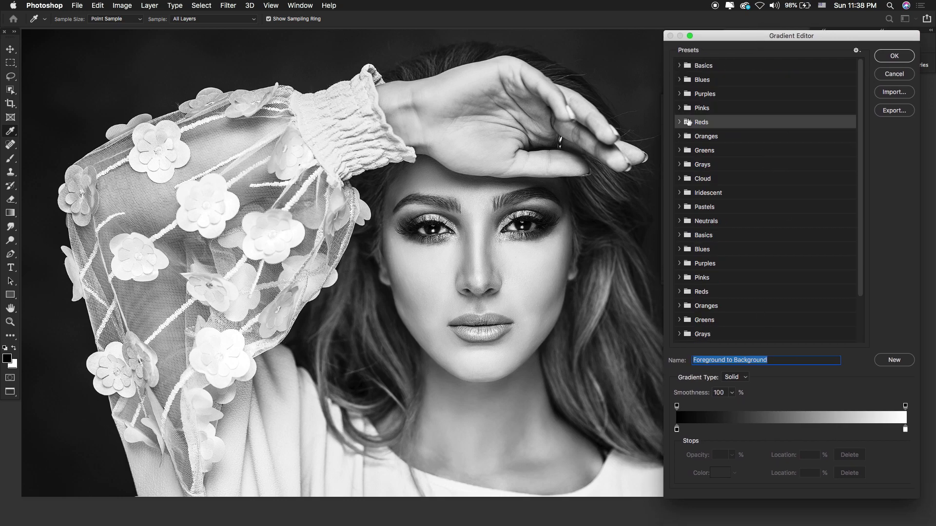
{"action": "left_click", "coordinate": [679, 80]}
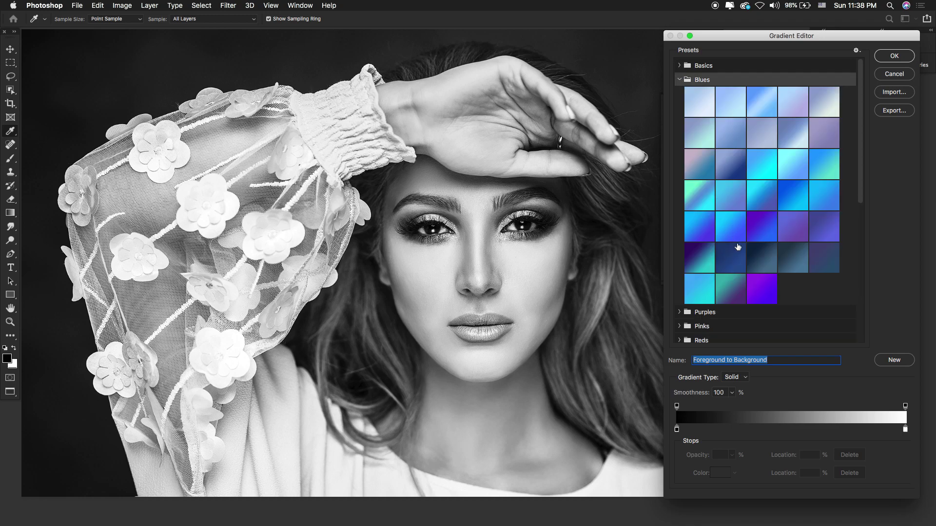
{"action": "left_click", "coordinate": [679, 79]}
{"action": "left_click", "coordinate": [679, 65]}
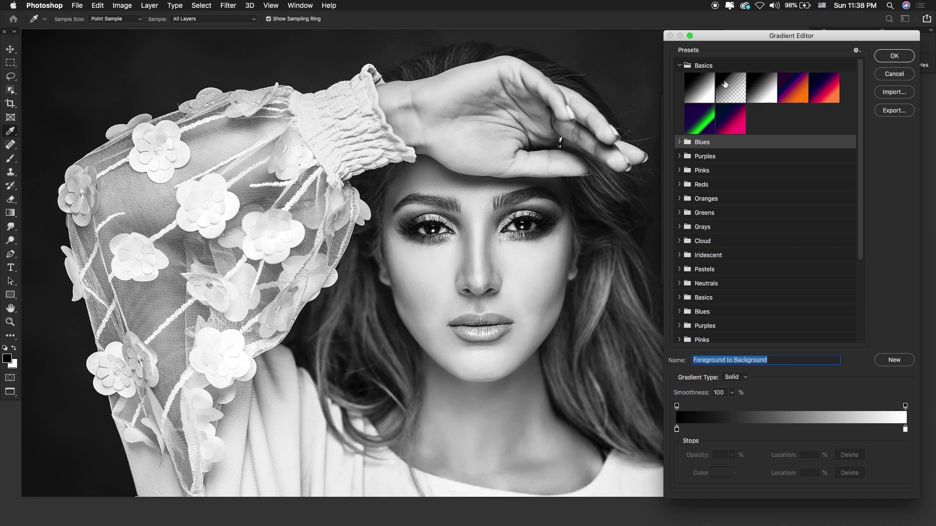
{"action": "left_click", "coordinate": [679, 65]}
Change the gradient's black starting colour stop to dark blue 0b0157.
{"action": "left_click", "coordinate": [676, 430]}
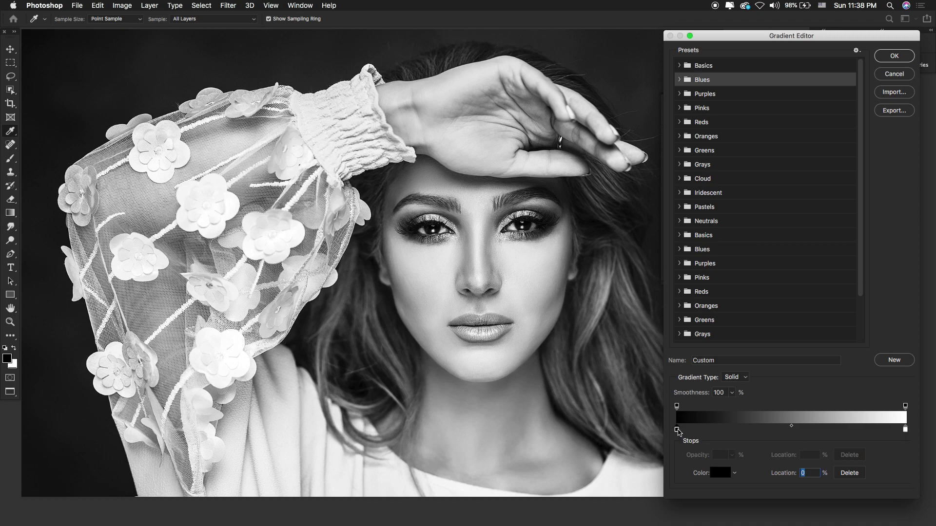
{"action": "double_click", "coordinate": [678, 431]}
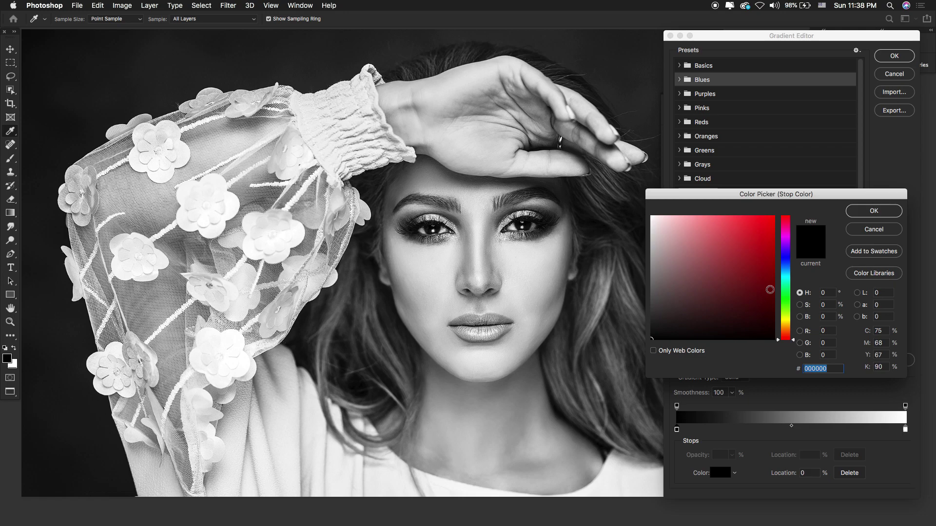
{"action": "left_click_drag", "start_coordinate": [779, 233], "coordinate": [773, 297]}
{"action": "left_click", "coordinate": [774, 284]}
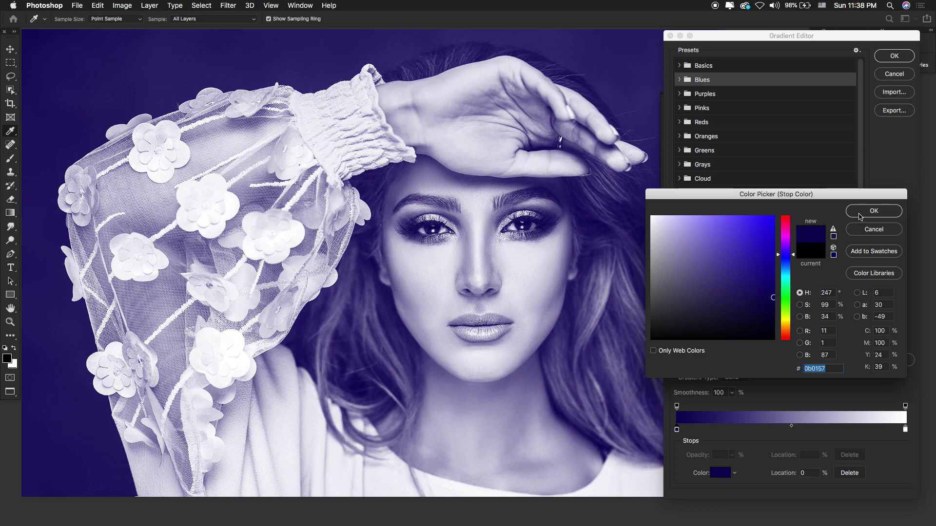
{"action": "left_click", "coordinate": [859, 216]}
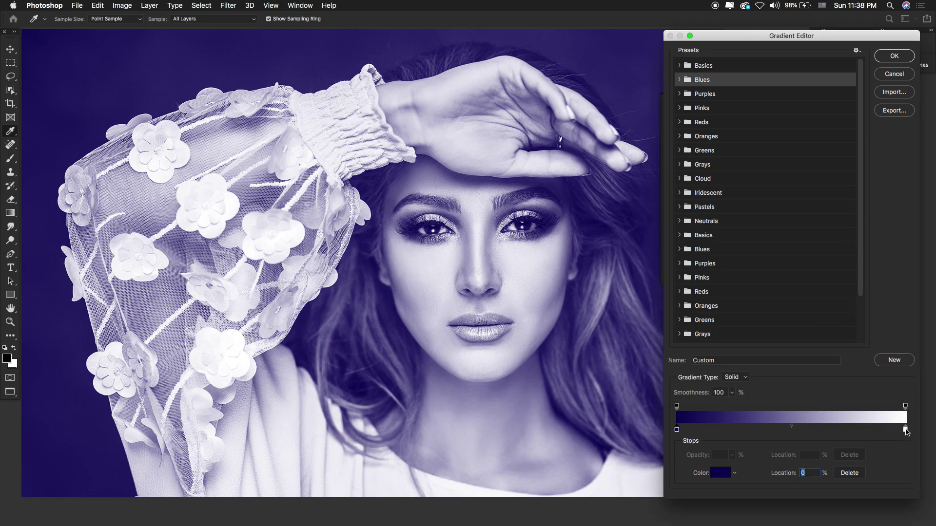
Move the gradient's white colour stop to 94% and recolour it bright red ff1c41.
{"action": "mouse_move", "coordinate": [905, 430]}
{"action": "left_mouse_down"}
{"action": "mouse_move", "coordinate": [876, 431]}
{"action": "mouse_move", "coordinate": [890, 431]}
{"action": "left_mouse_up"}
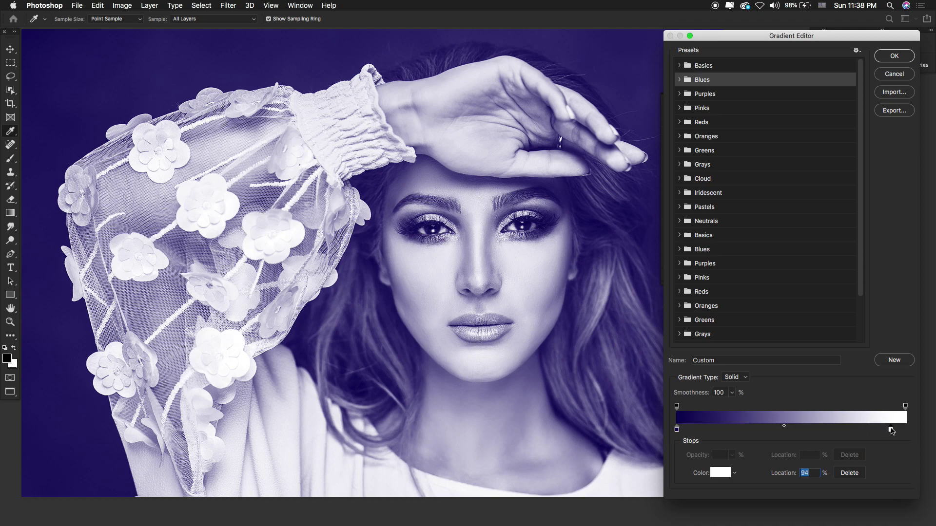
{"action": "double_click", "coordinate": [891, 431]}
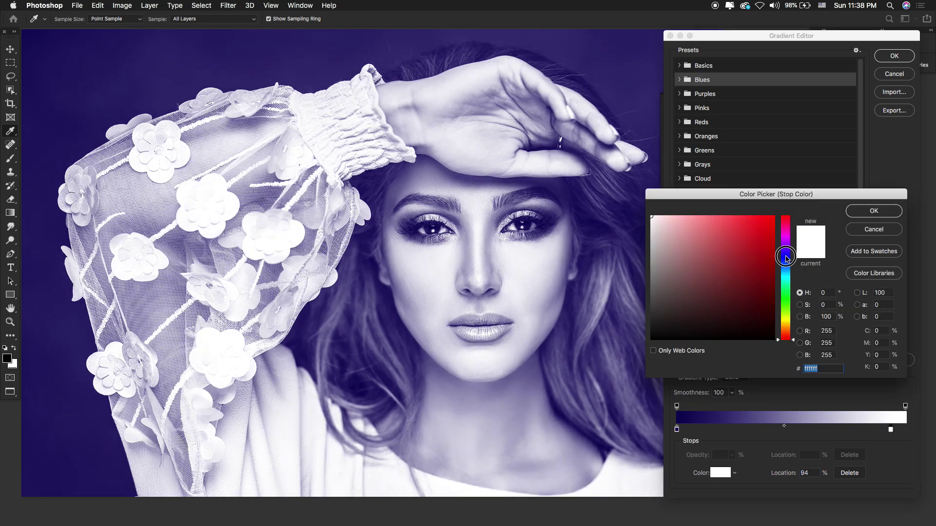
{"action": "left_click_drag", "start_coordinate": [785, 257], "coordinate": [757, 216]}
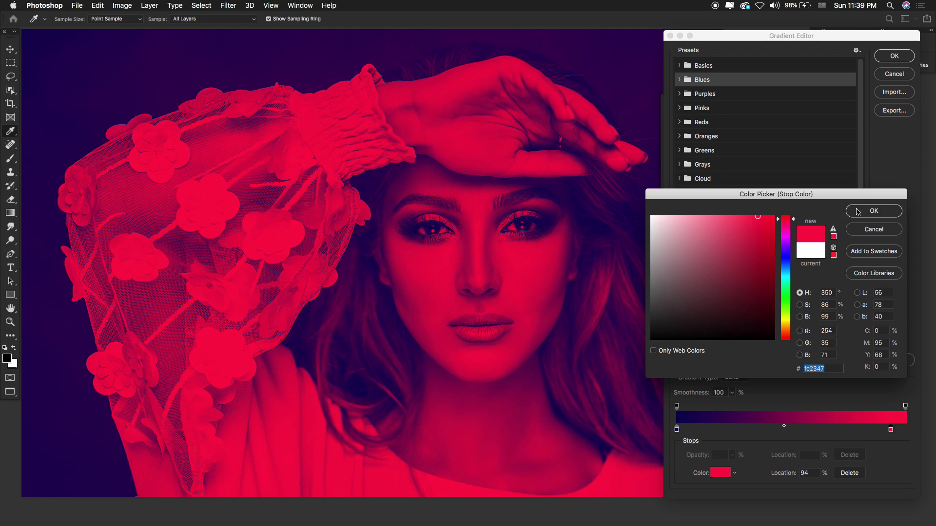
{"action": "left_click", "coordinate": [760, 216]}
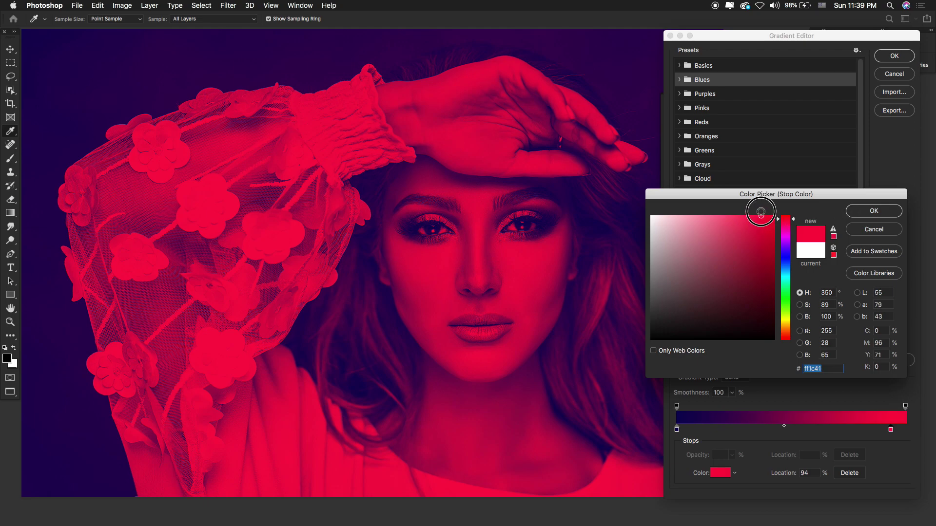
{"action": "left_click", "coordinate": [868, 211]}
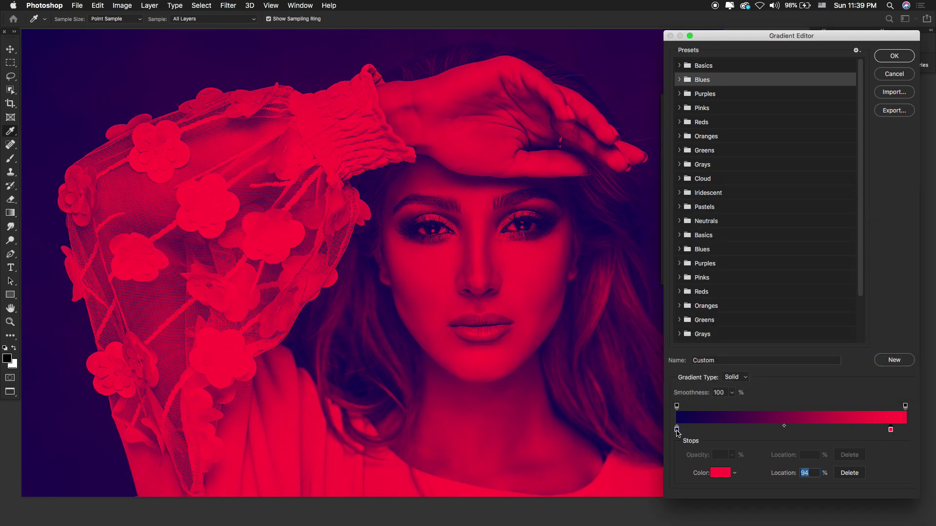
Move the dark blue stop to 19% and the red stop to 84%, and set the midpoint between them to 41%.
{"action": "left_click_drag", "start_coordinate": [677, 432], "coordinate": [721, 431]}
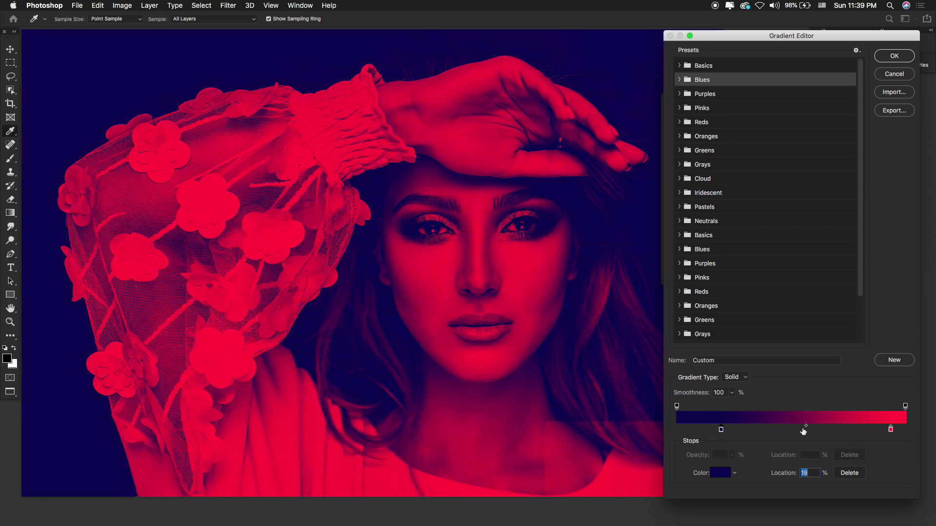
{"action": "left_click", "coordinate": [806, 429]}
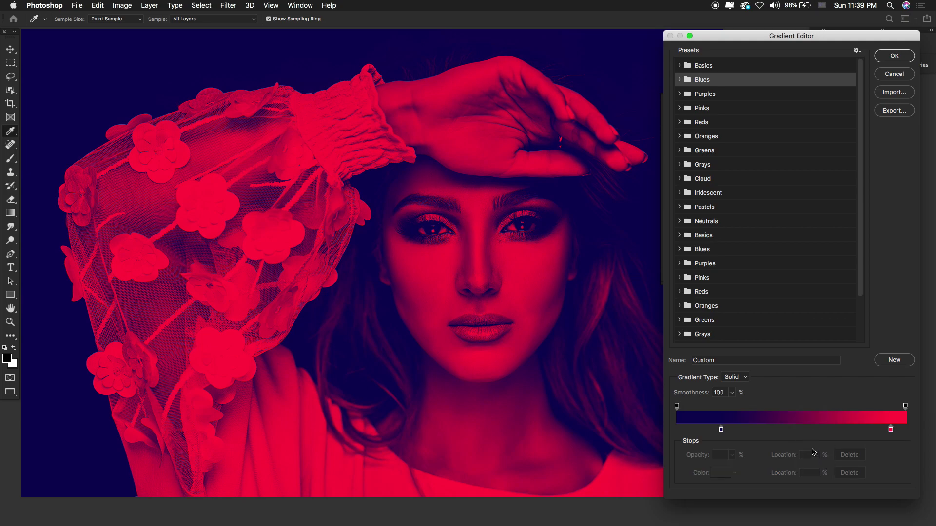
{"action": "left_click_drag", "start_coordinate": [891, 430], "coordinate": [869, 430]}
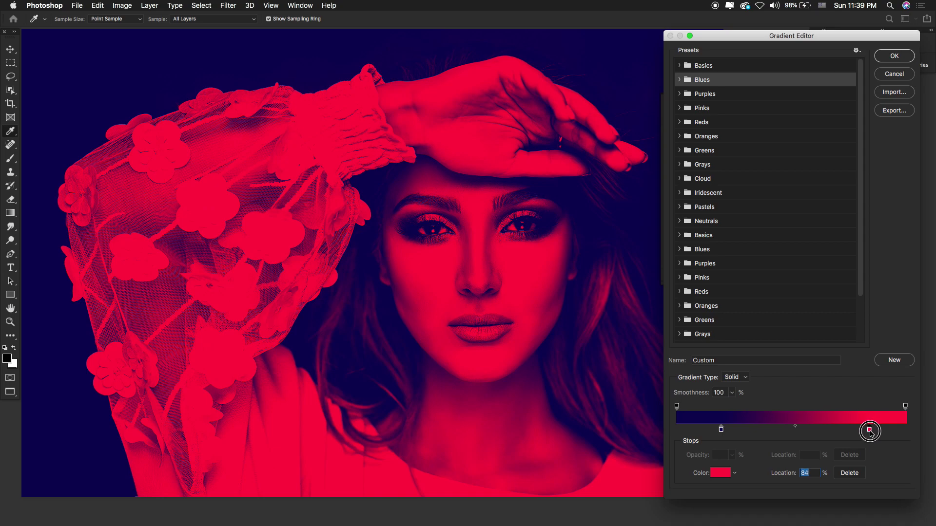
{"action": "mouse_move", "coordinate": [797, 429]}
{"action": "left_mouse_down"}
{"action": "mouse_move", "coordinate": [763, 432]}
{"action": "mouse_move", "coordinate": [783, 426]}
{"action": "left_mouse_up"}
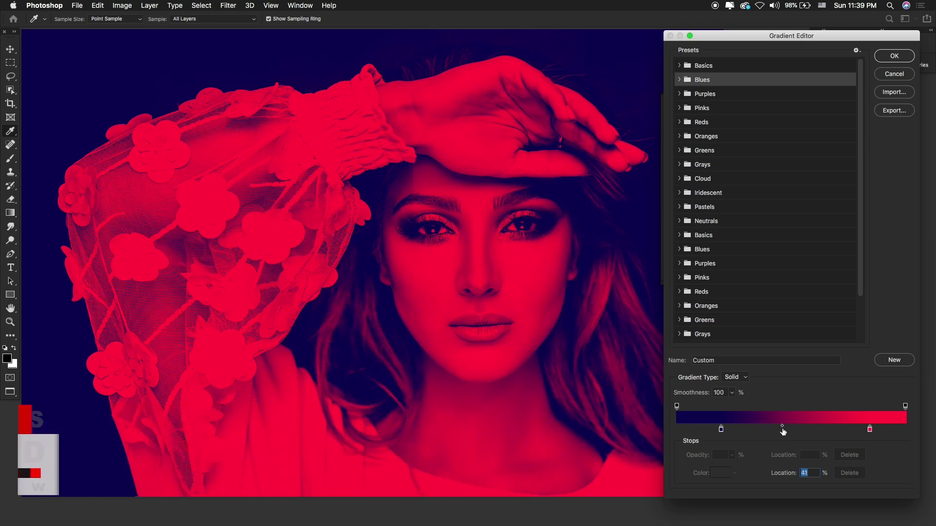
Add a colour stop at the gradient's 0% location and make it a near-black blue.
{"action": "left_click", "coordinate": [677, 428]}
{"action": "left_click", "coordinate": [719, 473]}
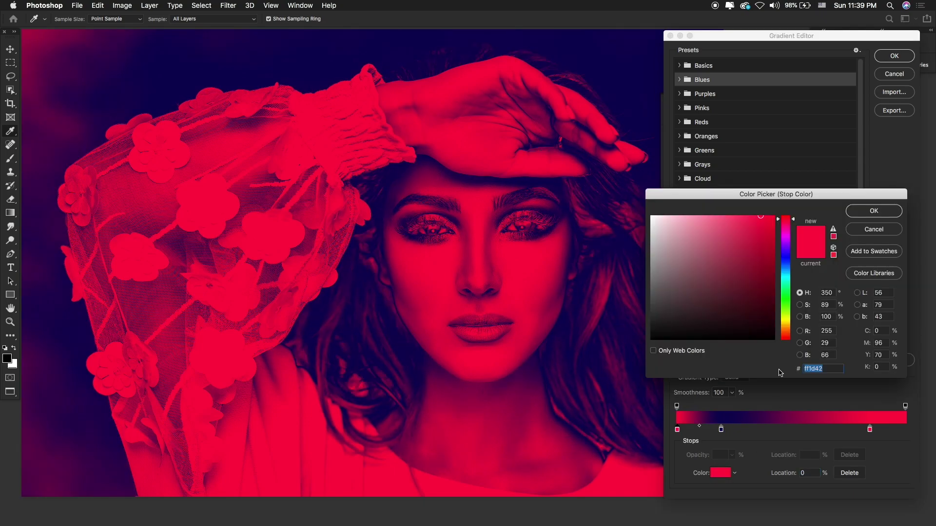
{"action": "left_click_drag", "start_coordinate": [773, 297], "coordinate": [770, 334]}
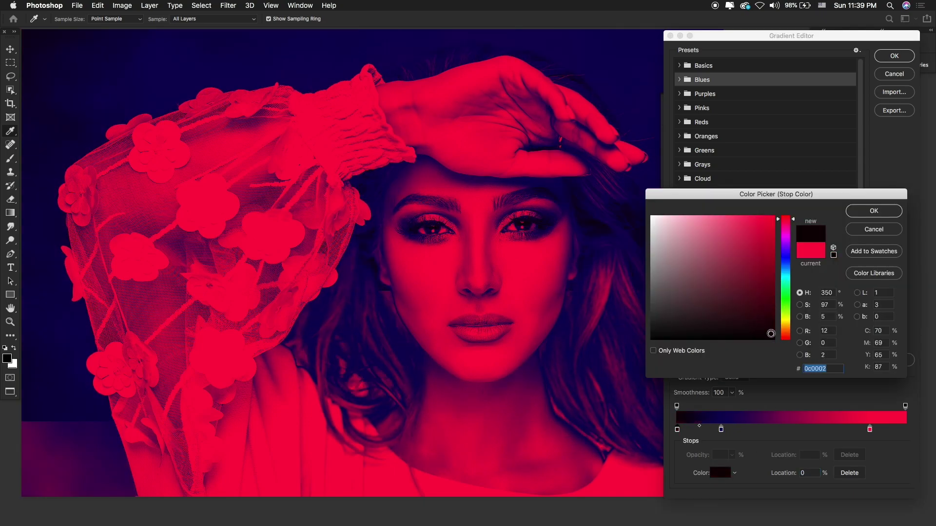
{"action": "left_click", "coordinate": [787, 264]}
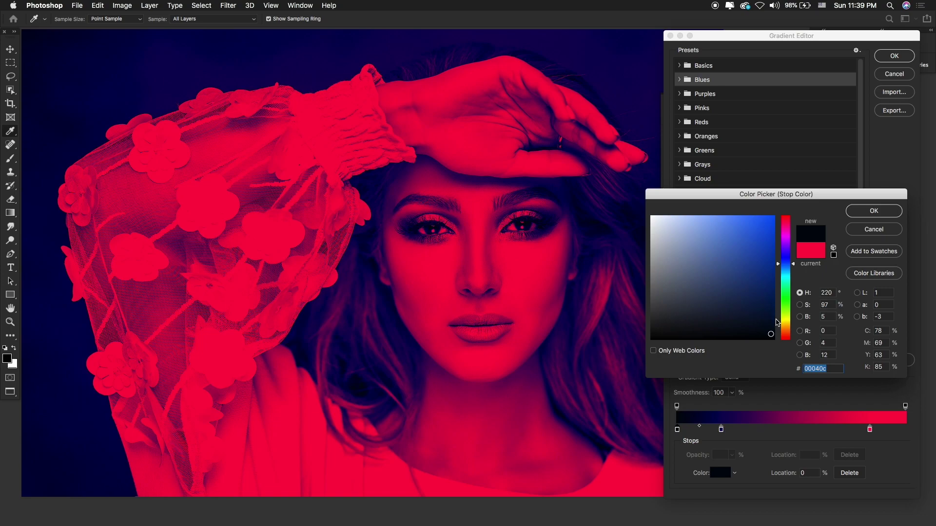
{"action": "left_click_drag", "start_coordinate": [777, 323], "coordinate": [773, 335]}
{"action": "left_click", "coordinate": [861, 213]}
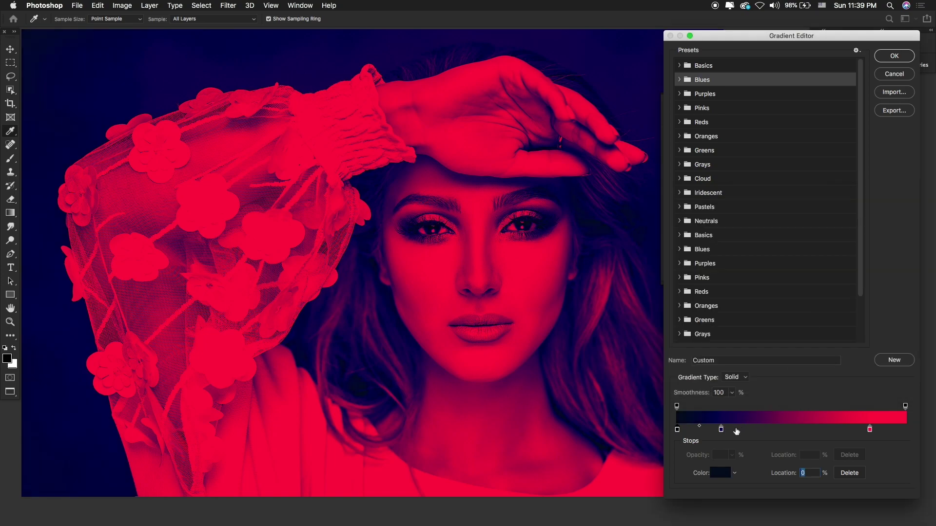
Move the dark blue stop closer to the red stop and set the midpoint between them to 51%.
{"action": "left_click_drag", "start_coordinate": [723, 432], "coordinate": [753, 431]}
{"action": "left_click_drag", "start_coordinate": [809, 427], "coordinate": [812, 428]}
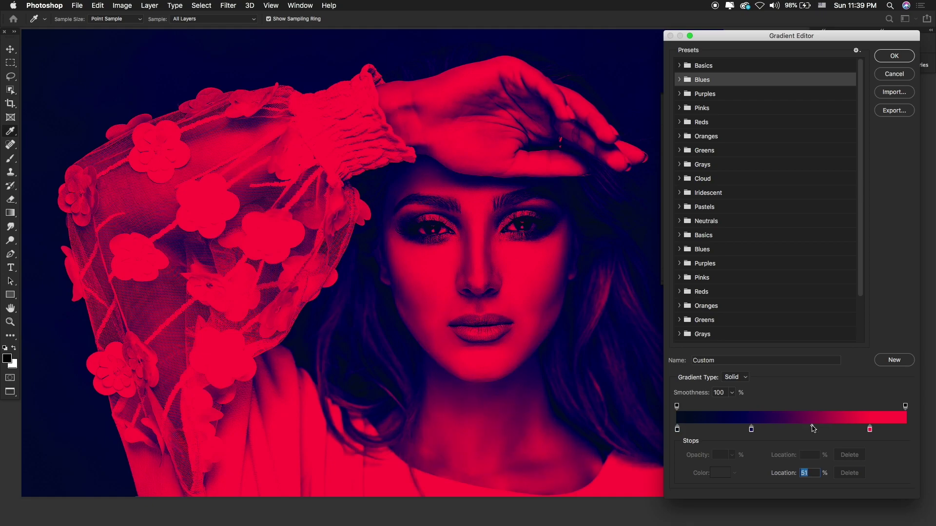
Move the red colour stop to 86% and recolour it purple.
{"action": "left_click_drag", "start_coordinate": [871, 431], "coordinate": [875, 432]}
{"action": "double_click", "coordinate": [874, 430]}
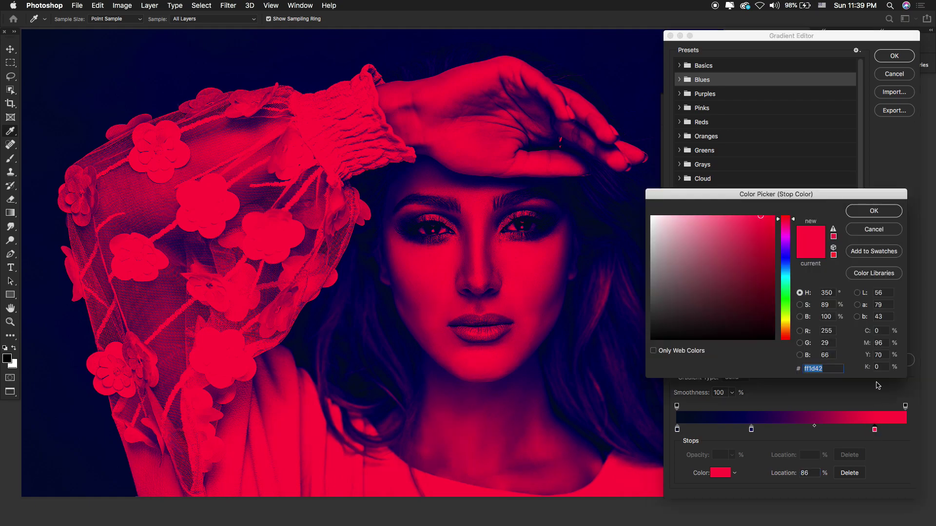
{"action": "mouse_move", "coordinate": [782, 247]}
{"action": "left_mouse_down"}
{"action": "mouse_move", "coordinate": [782, 237]}
{"action": "mouse_move", "coordinate": [770, 283]}
{"action": "mouse_move", "coordinate": [766, 226]}
{"action": "mouse_move", "coordinate": [785, 216]}
{"action": "mouse_move", "coordinate": [772, 266]}
{"action": "mouse_move", "coordinate": [772, 257]}
{"action": "left_mouse_up"}
{"action": "left_click", "coordinate": [870, 211]}
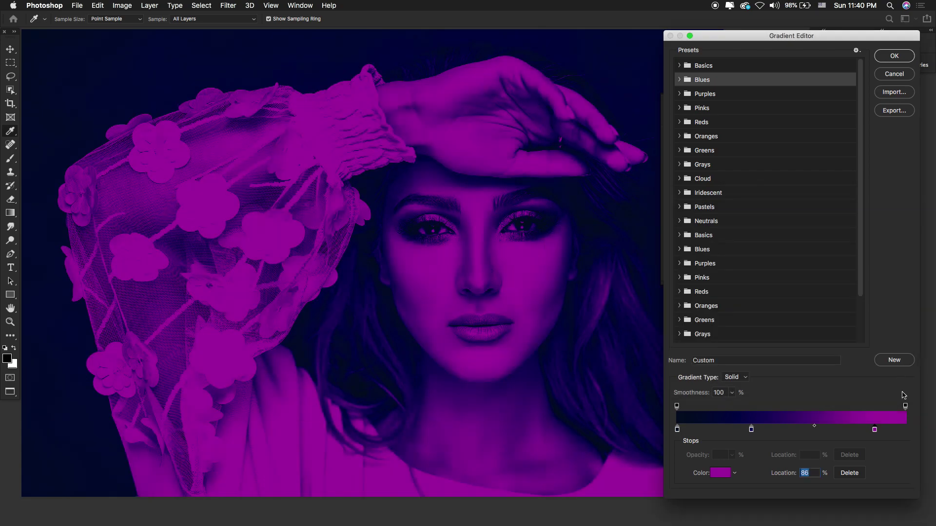
Add a colour stop at the gradient's 100% location and colour it orange fd8f00.
{"action": "left_click", "coordinate": [906, 428]}
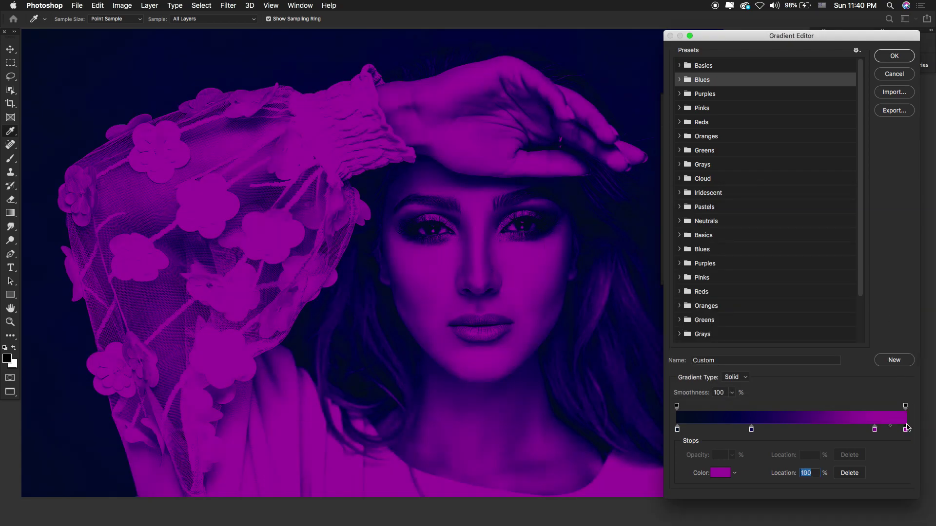
{"action": "left_click", "coordinate": [720, 474]}
{"action": "left_click_drag", "start_coordinate": [790, 250], "coordinate": [774, 217]}
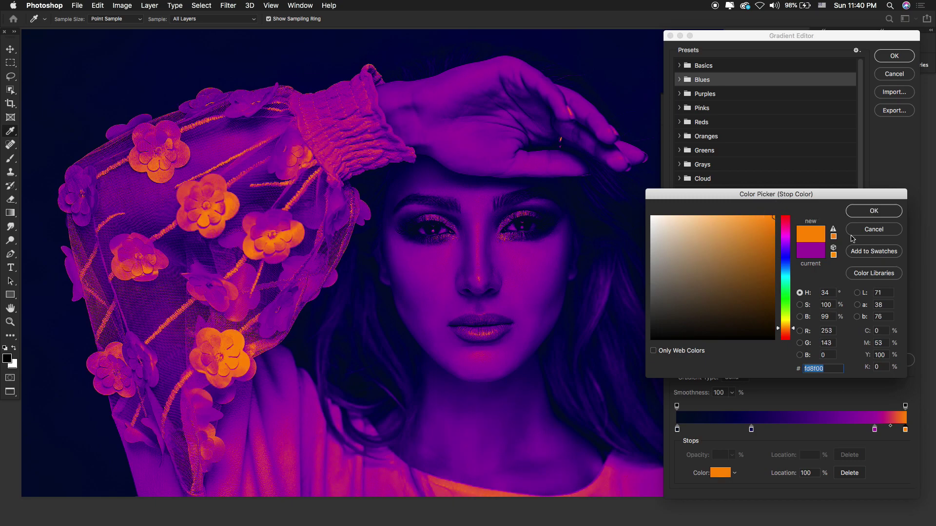
{"action": "key", "text": "Return"}
Move the purple stop to 77%, fine-tune the dark blue stop and the midpoints, and accept the edited gradient.
{"action": "left_click_drag", "start_coordinate": [874, 429], "coordinate": [846, 431]}
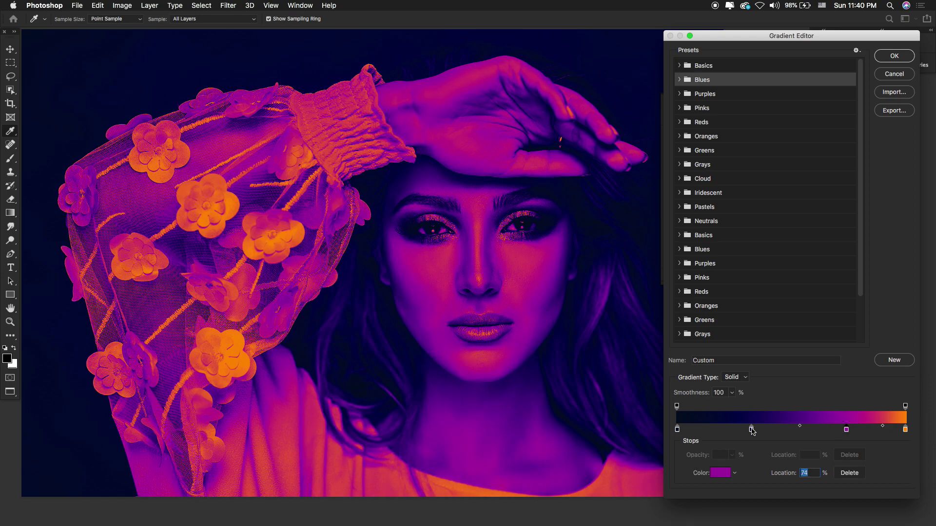
{"action": "left_click_drag", "start_coordinate": [751, 429], "coordinate": [801, 427]}
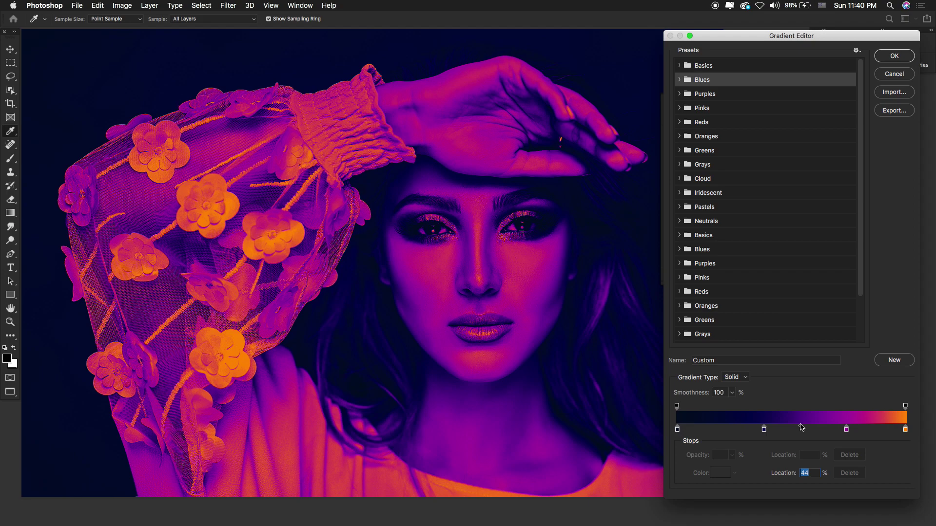
{"action": "left_click_drag", "start_coordinate": [760, 429], "coordinate": [853, 432]}
{"action": "left_click", "coordinate": [846, 428]}
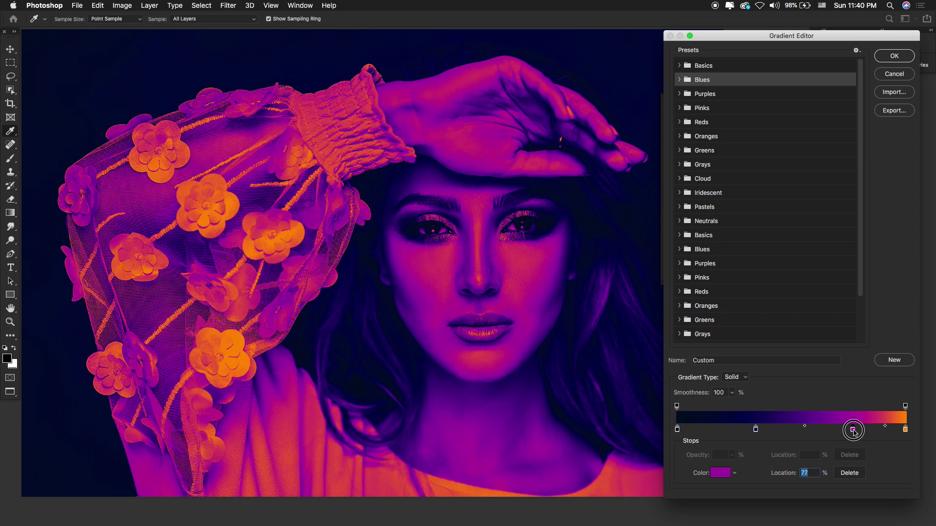
{"action": "left_click", "coordinate": [906, 430]}
{"action": "left_click_drag", "start_coordinate": [885, 427], "coordinate": [852, 432]}
{"action": "left_click", "coordinate": [894, 55]}
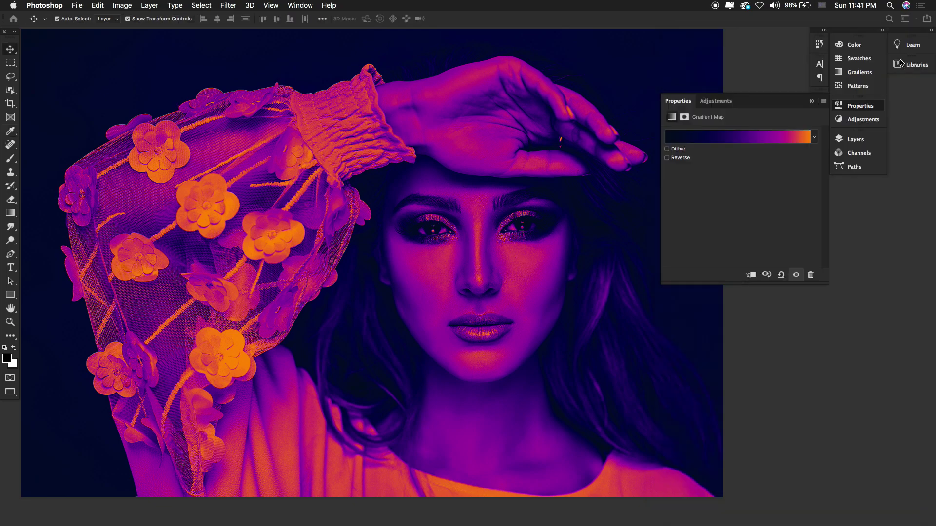
Add the dark purple-to-green gradient preset as a gradient fill layer clipped to the Gradient Map layer.
{"action": "left_click", "coordinate": [853, 141]}
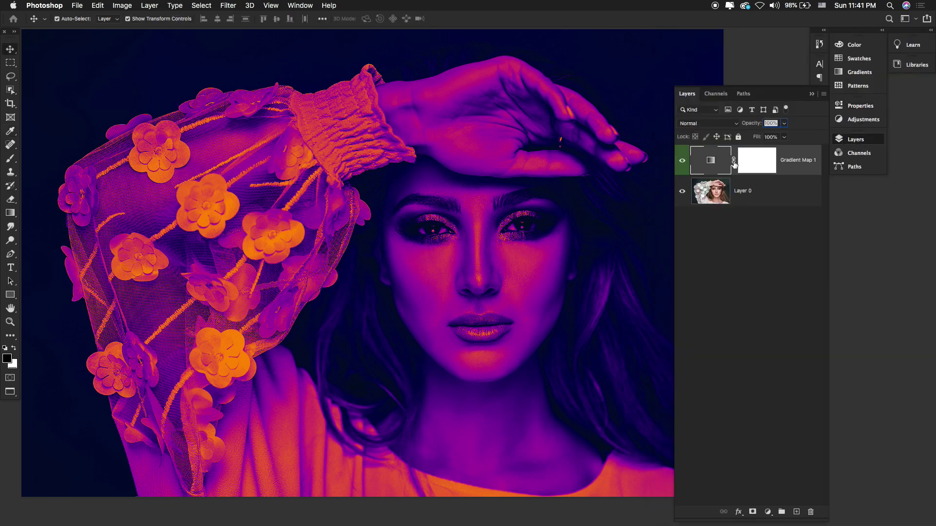
{"action": "left_click", "coordinate": [858, 74]}
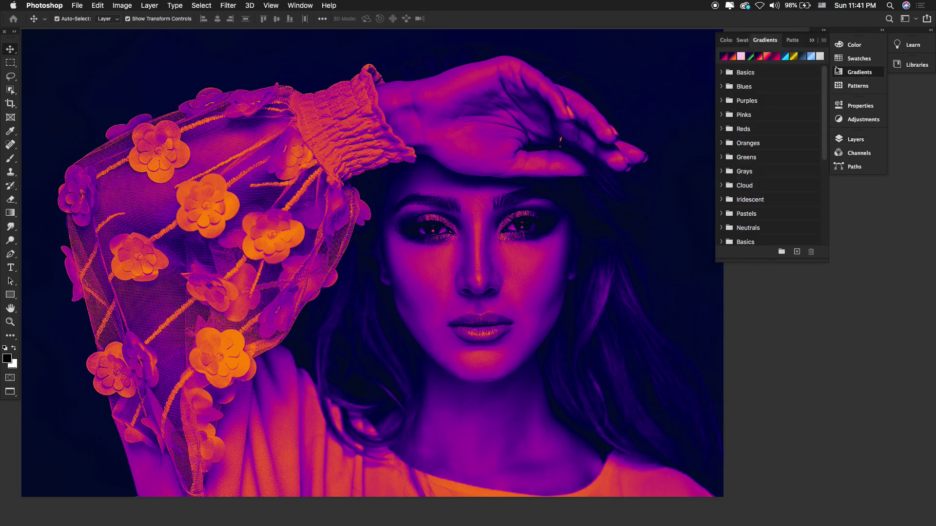
{"action": "left_click", "coordinate": [751, 57]}
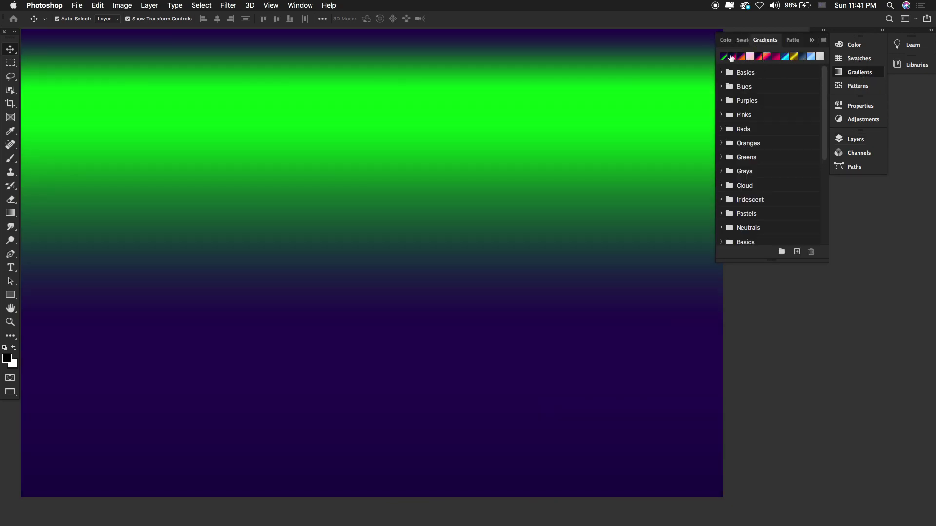
{"action": "left_click", "coordinate": [859, 141]}
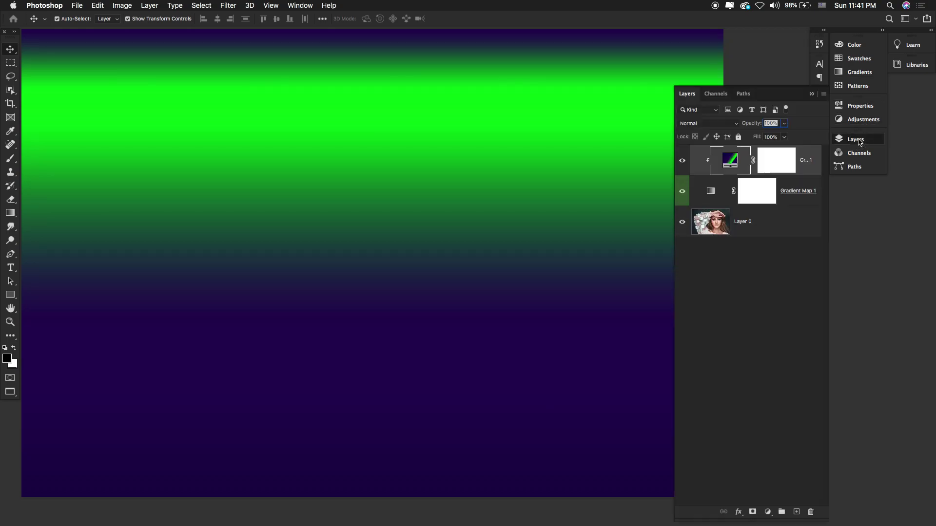
Set the gradient fill layer's blend mode to Darken and its opacity to 65%.
{"action": "left_click", "coordinate": [720, 124]}
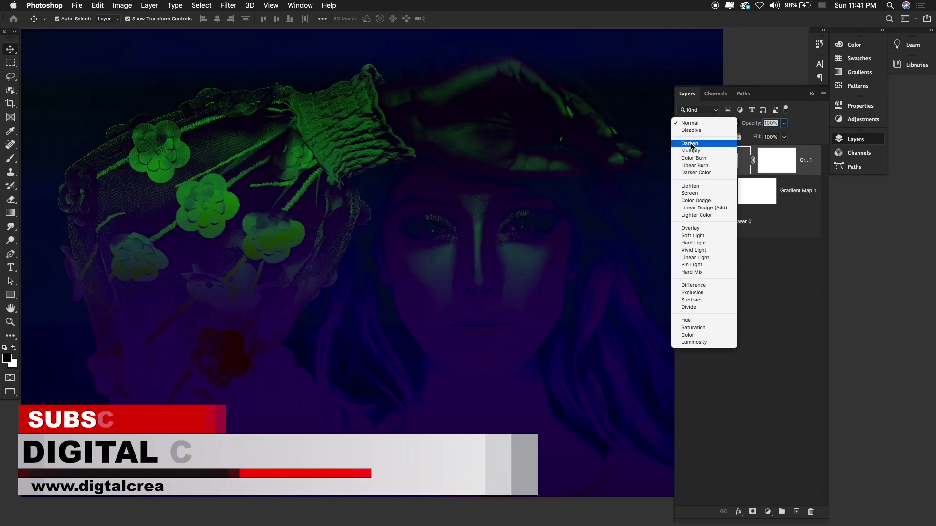
{"action": "left_click", "coordinate": [691, 144]}
{"action": "left_click_drag", "start_coordinate": [753, 125], "coordinate": [735, 125]}
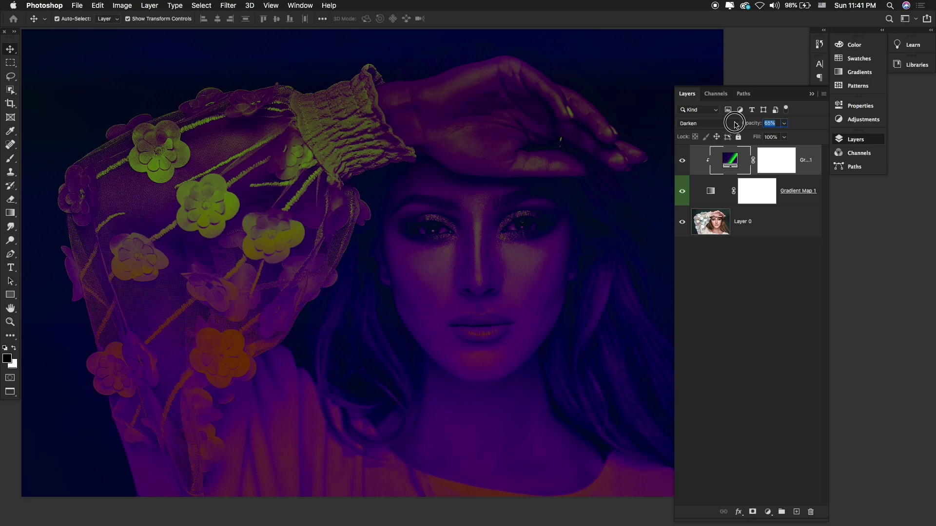
Change the gradient fill's angle to 38.1°.
{"action": "double_click", "coordinate": [728, 155]}
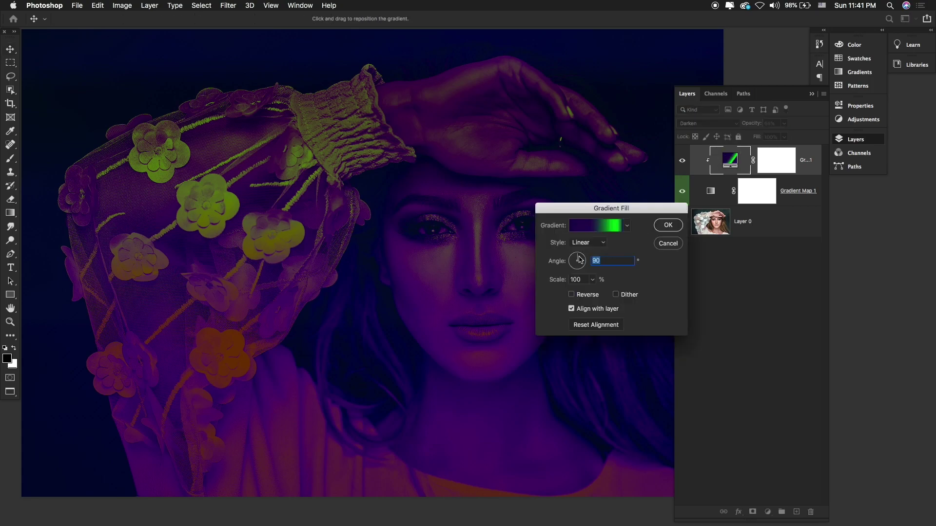
{"action": "left_click_drag", "start_coordinate": [580, 259], "coordinate": [585, 258]}
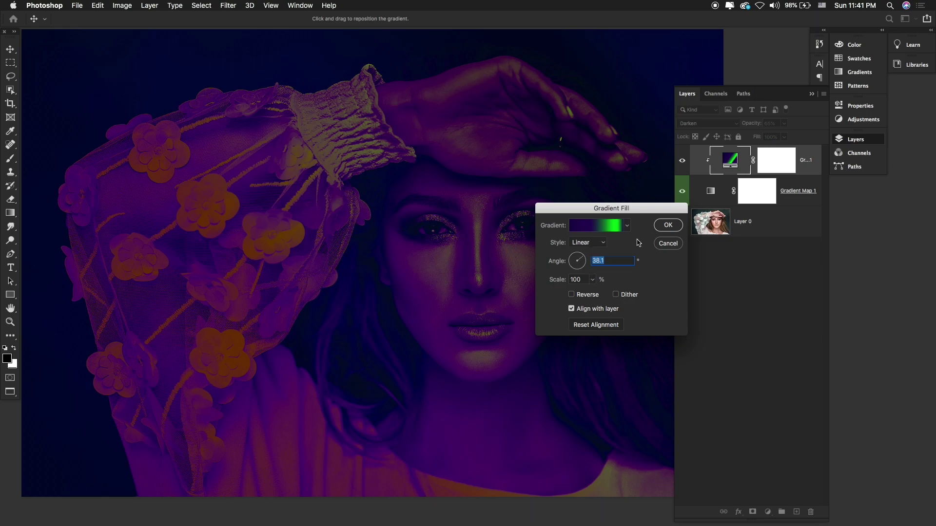
{"action": "left_click", "coordinate": [668, 225]}
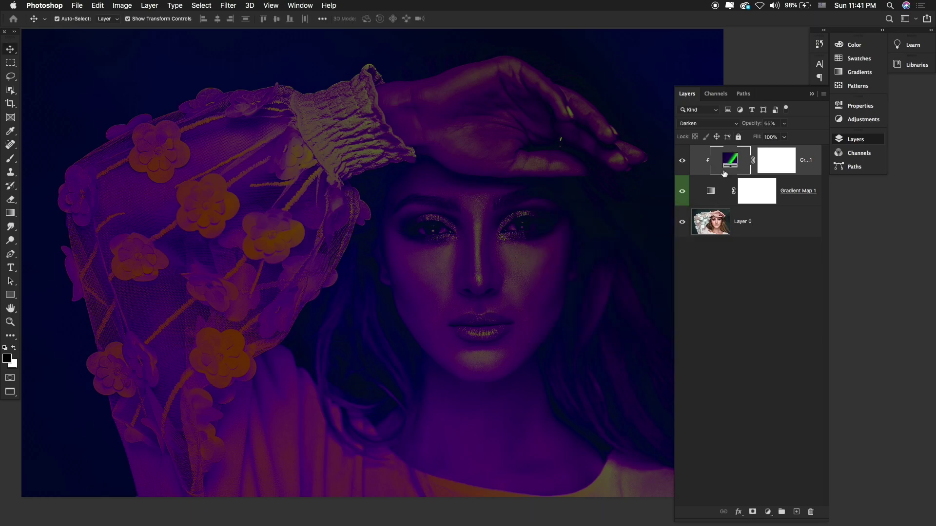
Set the Gradient Map layer's blend mode to Multiply.
{"action": "left_click", "coordinate": [715, 192]}
{"action": "left_click", "coordinate": [709, 124]}
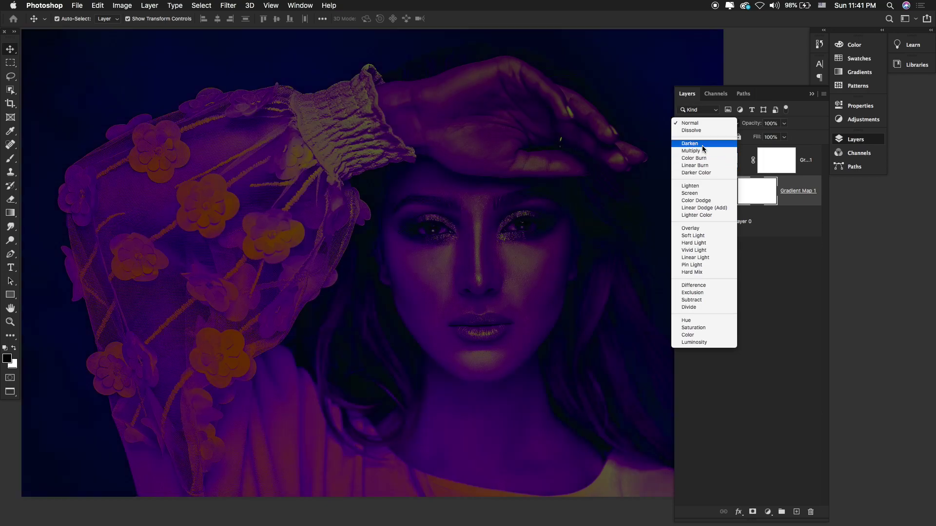
{"action": "left_click", "coordinate": [719, 151]}
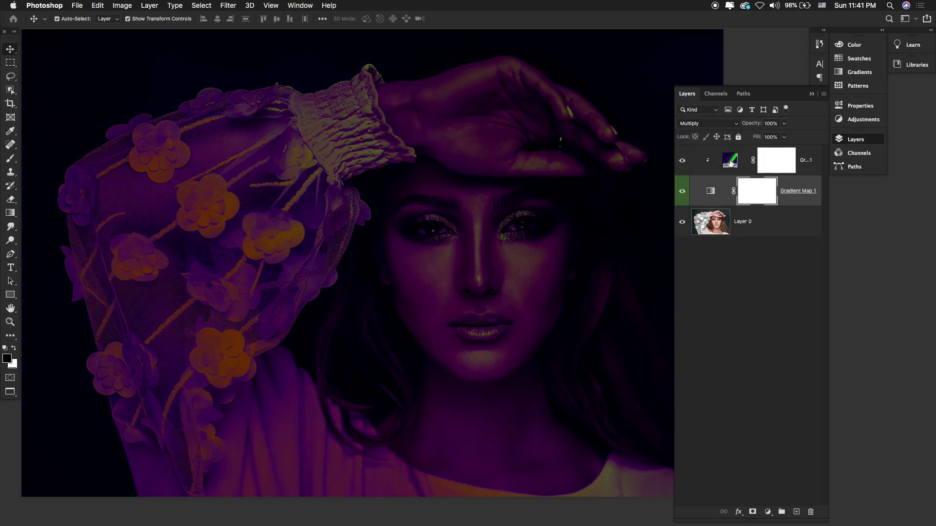
Switch the gradient fill layer's blend mode to Screen and reduce its opacity to 52%.
{"action": "left_click", "coordinate": [742, 152]}
{"action": "left_click", "coordinate": [725, 125]}
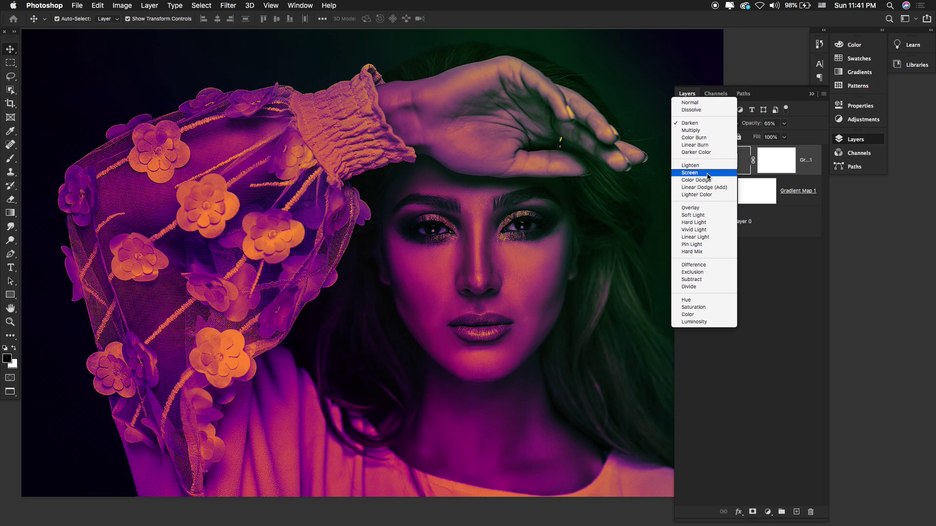
{"action": "left_click", "coordinate": [708, 176]}
{"action": "left_click_drag", "start_coordinate": [751, 125], "coordinate": [749, 125]}
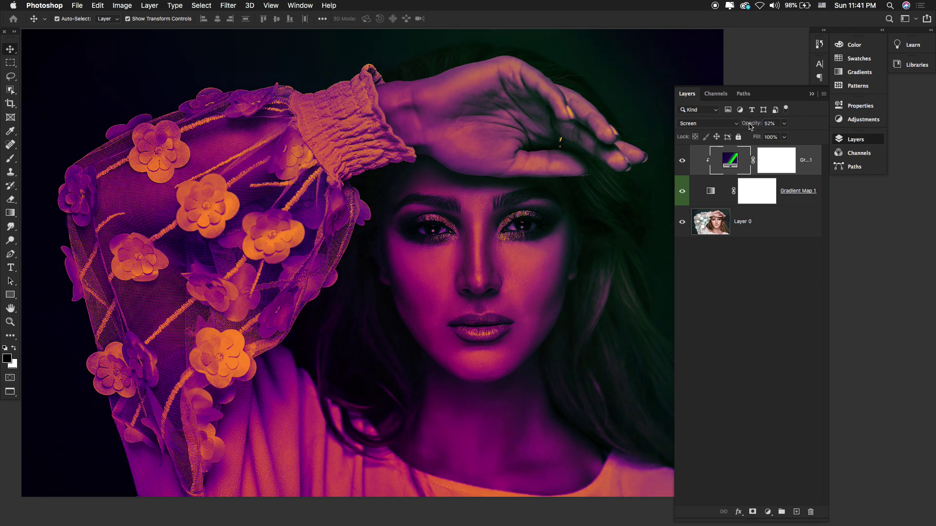
Hide and show the gradient fill layer to compare the image with and without it.
{"action": "left_click", "coordinate": [711, 191]}
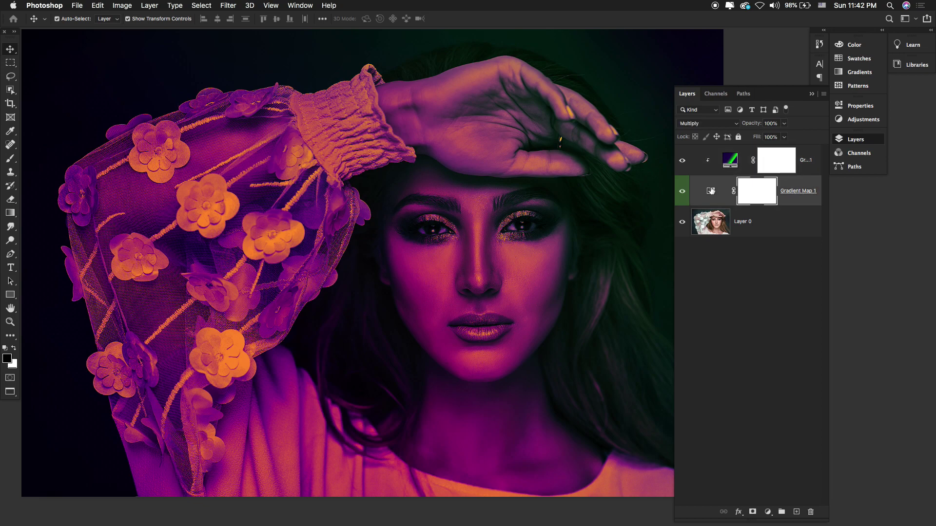
{"action": "left_click", "coordinate": [682, 160]}
{"action": "left_click", "coordinate": [682, 161]}
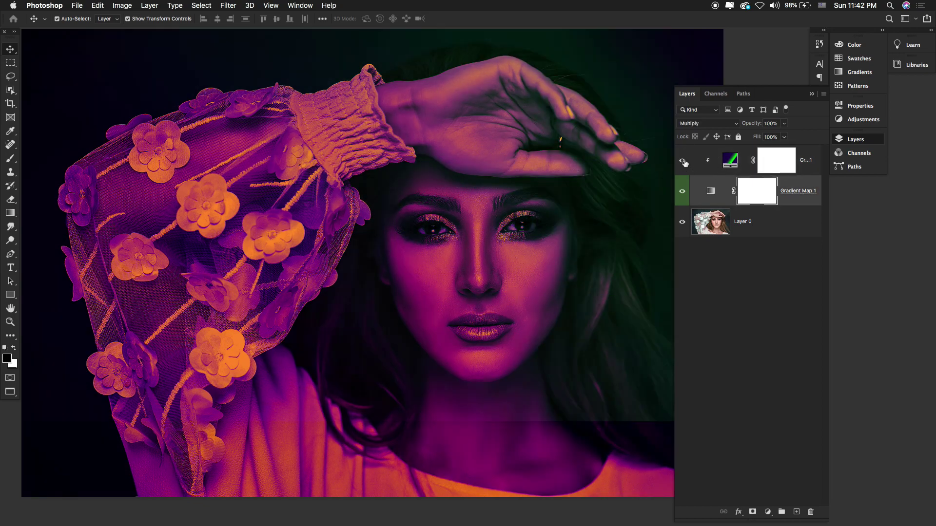
Set the gradient fill layer's blend mode to Overlay and lower its opacity to 0%.
{"action": "left_click", "coordinate": [722, 160]}
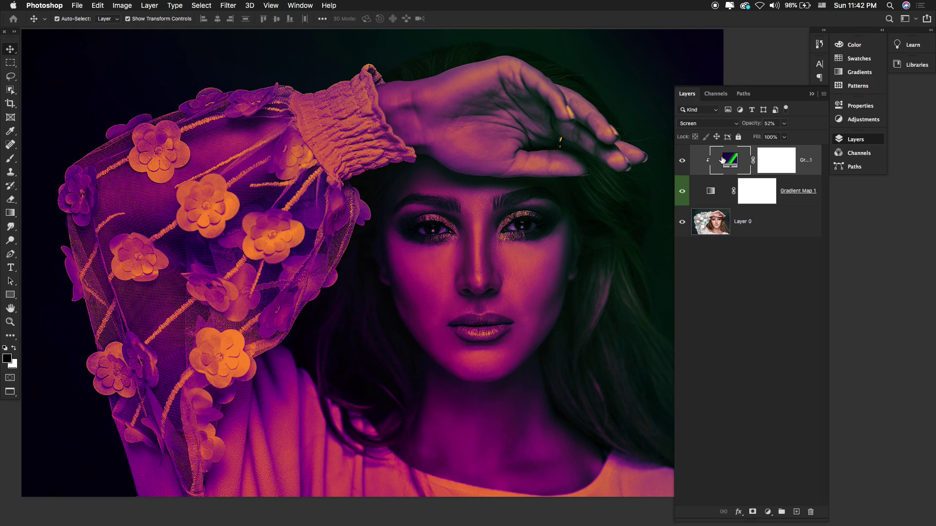
{"action": "left_click", "coordinate": [718, 125]}
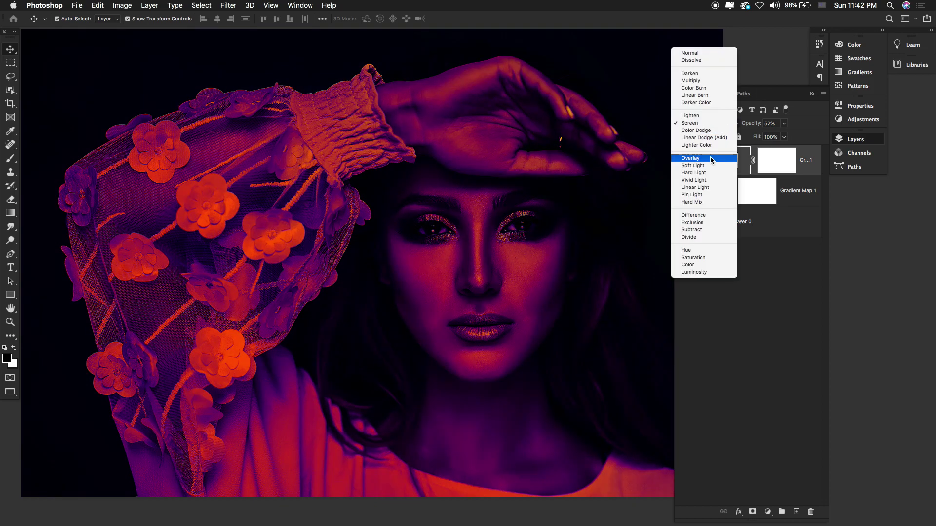
{"action": "left_click", "coordinate": [711, 158]}
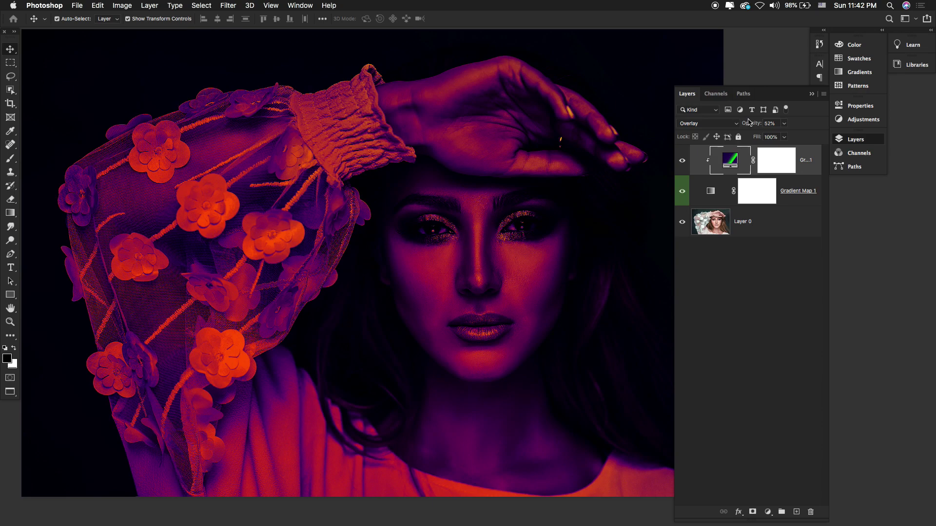
{"action": "left_click_drag", "start_coordinate": [751, 126], "coordinate": [734, 123]}
Add a Photo Filter adjustment layer with the Sepia filter at 31% density.
{"action": "left_click", "coordinate": [769, 513]}
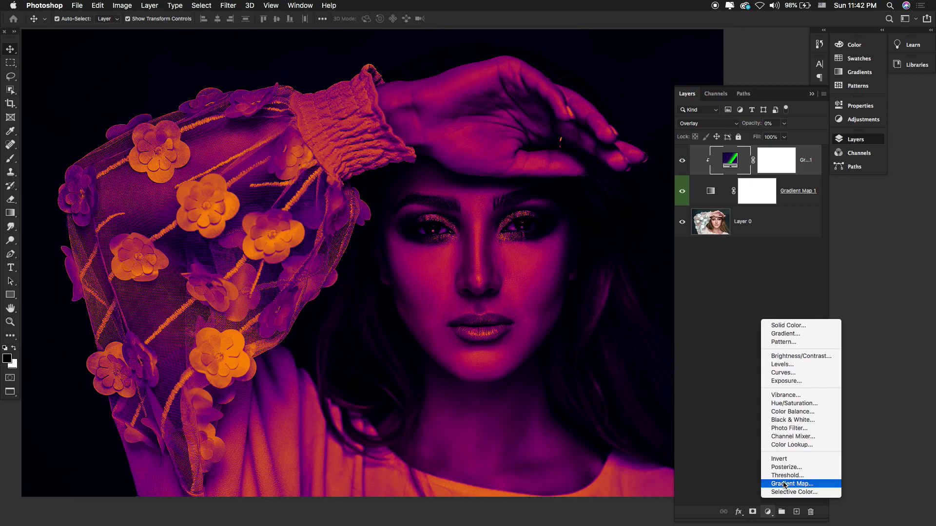
{"action": "left_click", "coordinate": [799, 432]}
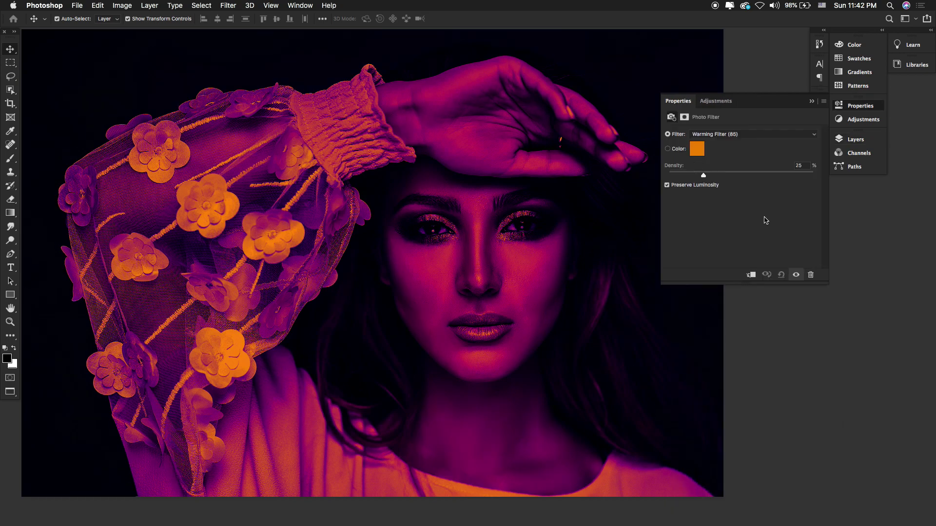
{"action": "left_click_drag", "start_coordinate": [712, 179], "coordinate": [700, 180]}
{"action": "left_click", "coordinate": [737, 137]}
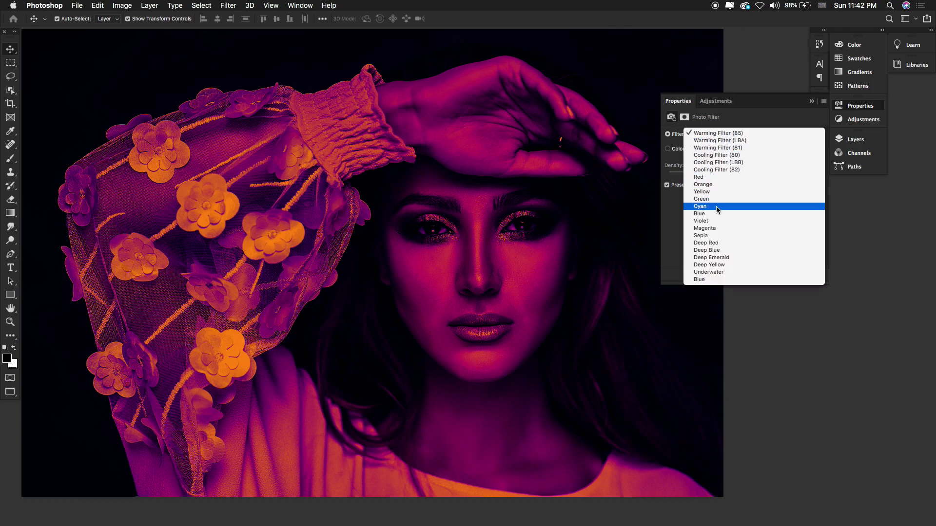
{"action": "left_click", "coordinate": [711, 235]}
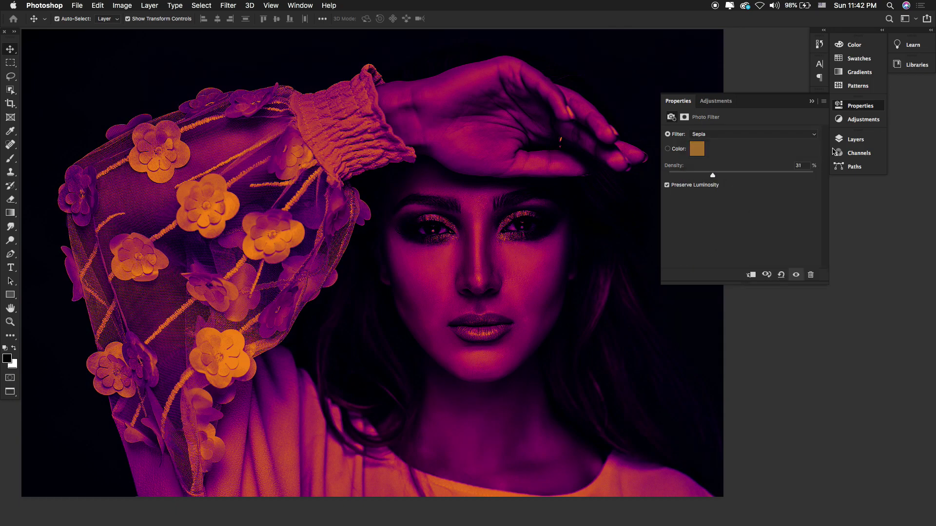
Set the Photo Filter layer's blend mode to Lighten and adjust its opacity.
{"action": "left_click", "coordinate": [856, 140]}
{"action": "left_click", "coordinate": [712, 123]}
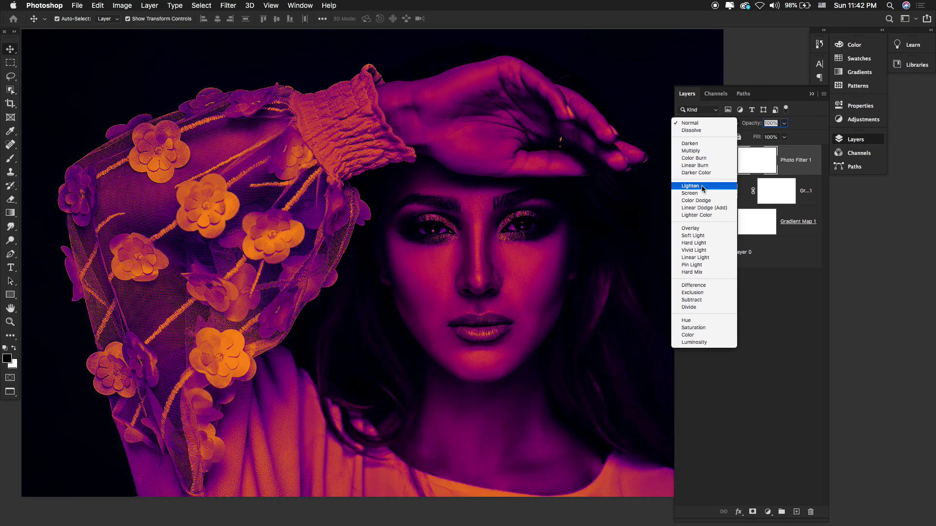
{"action": "left_click", "coordinate": [702, 189]}
{"action": "mouse_move", "coordinate": [752, 123]}
{"action": "left_mouse_down"}
{"action": "mouse_move", "coordinate": [723, 124]}
{"action": "mouse_move", "coordinate": [763, 128]}
{"action": "mouse_move", "coordinate": [753, 127]}
{"action": "left_mouse_up"}
Set the gradient fill layer's opacity to 31%, compare the layers' effect, and view the image in full-screen mode.
{"action": "left_click", "coordinate": [723, 195]}
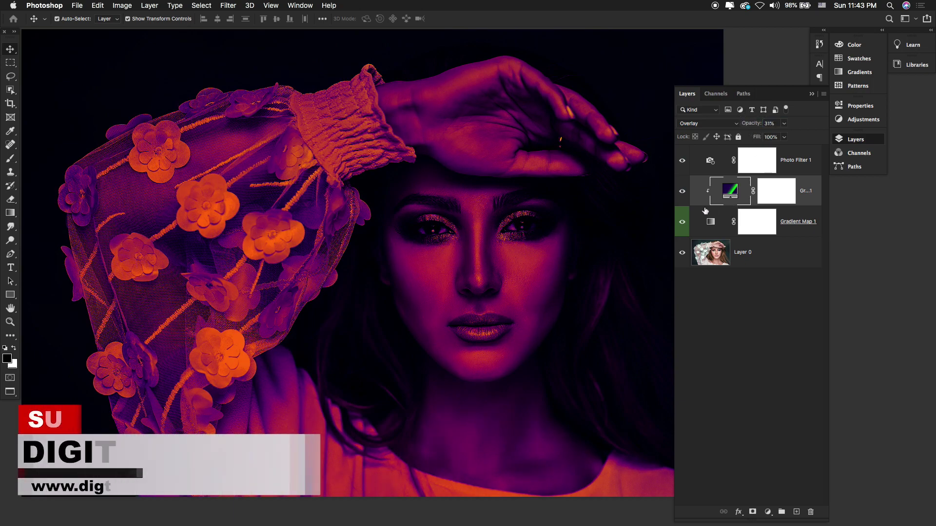
{"action": "left_click_drag", "start_coordinate": [682, 191], "coordinate": [686, 225]}
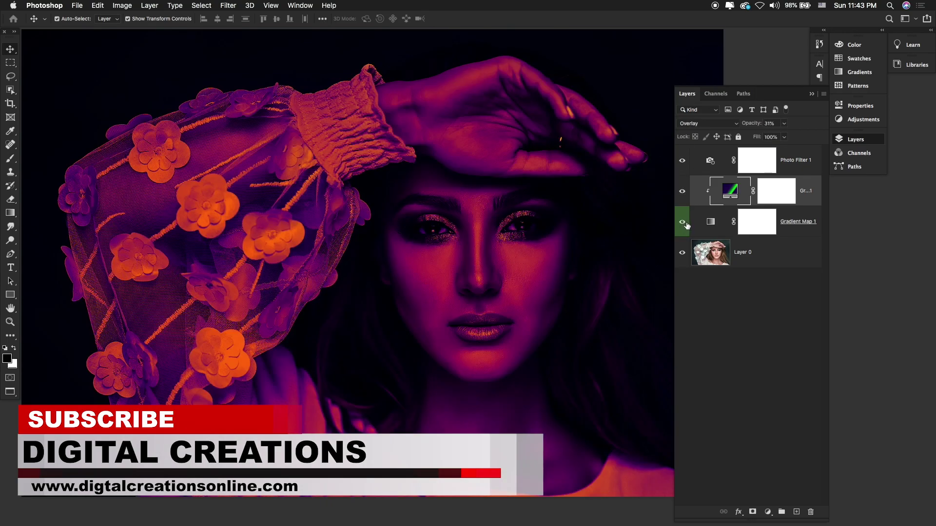
{"action": "key", "text": "f"}
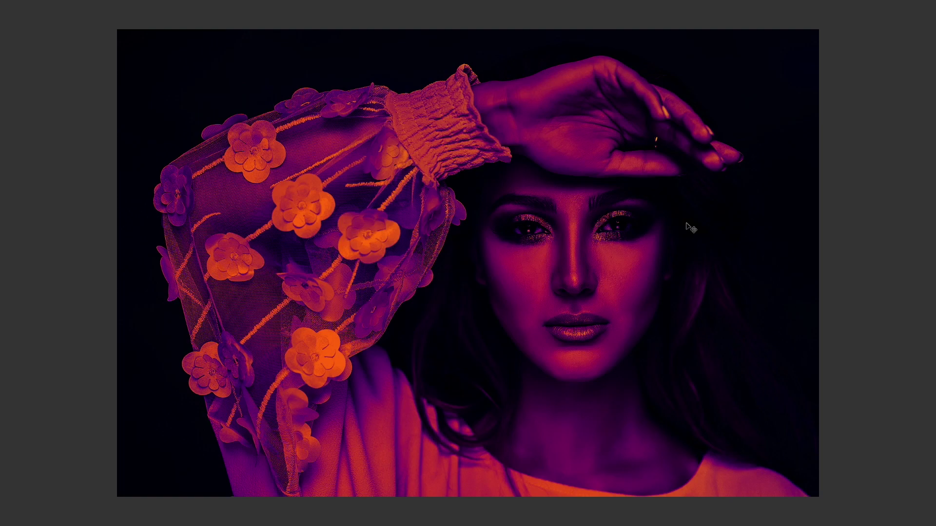
Leave full-screen mode and select the portrait photo layer on the canvas.
{"action": "key", "text": "f"}
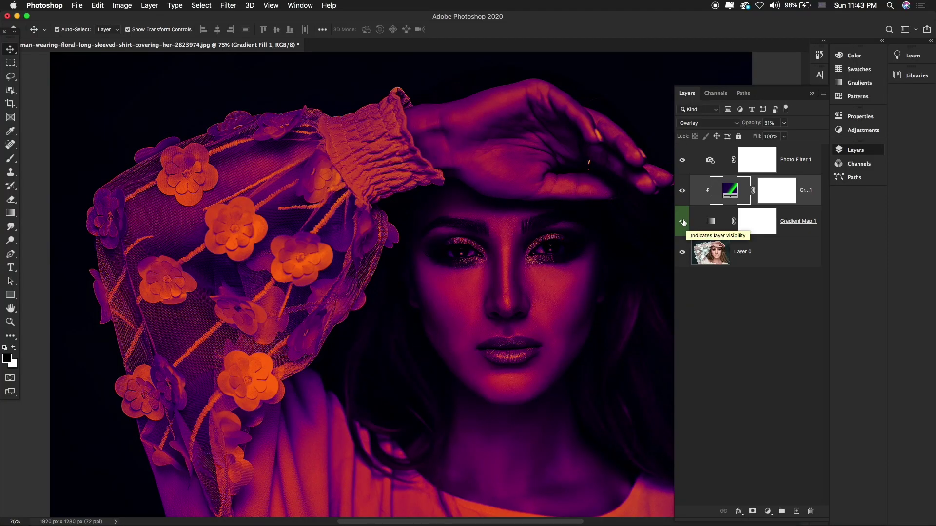
{"action": "left_click_drag", "start_coordinate": [606, 222], "coordinate": [560, 215]}
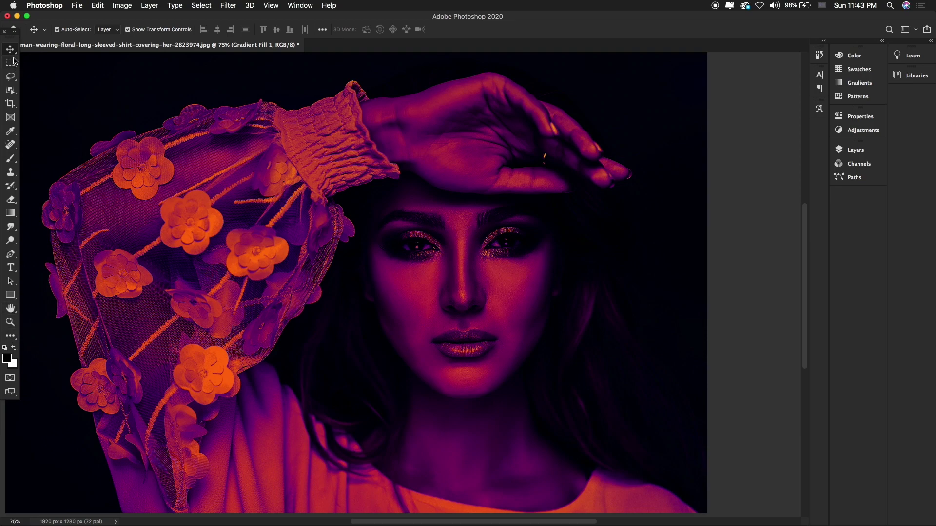
{"action": "left_click_drag", "start_coordinate": [11, 50], "coordinate": [35, 60]}
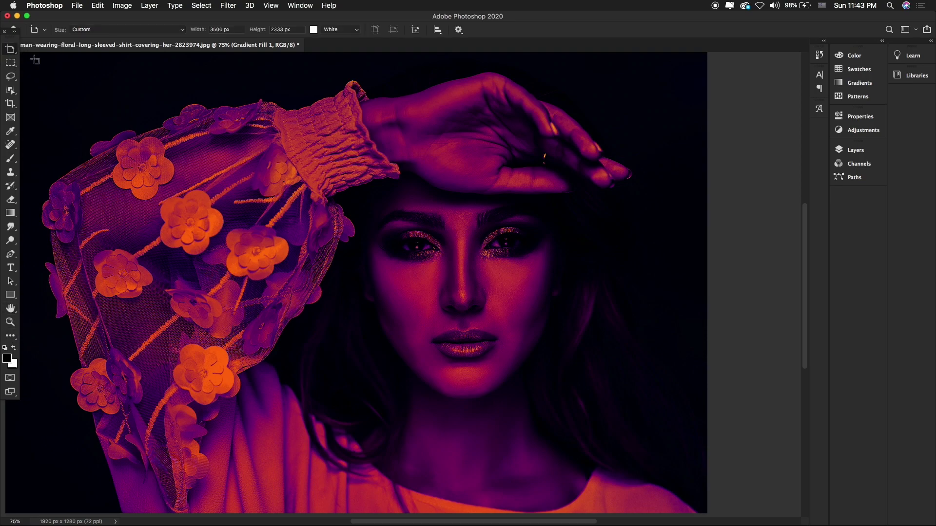
{"action": "key", "text": "v"}
{"action": "left_click", "coordinate": [254, 188]}
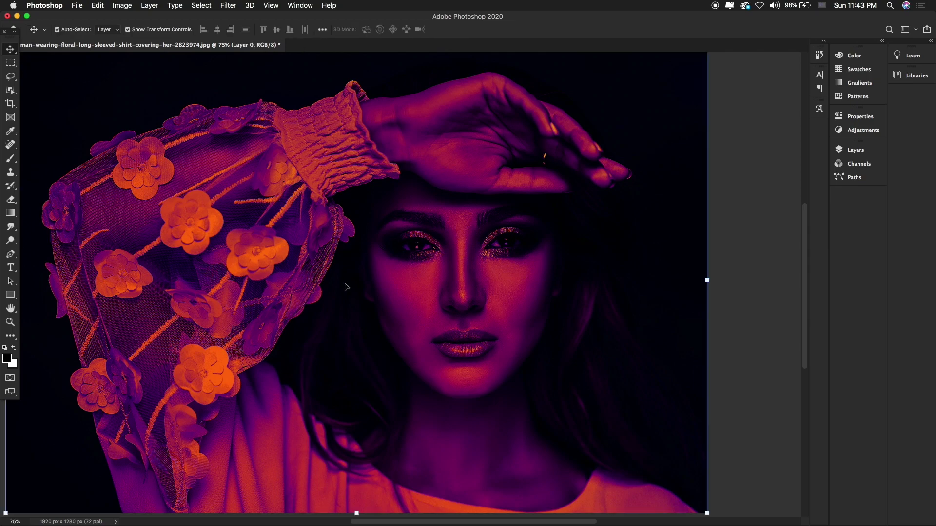
Draw an artboard of about 1906 × 1280 px around the portrait image.
{"action": "left_click", "coordinate": [11, 323]}
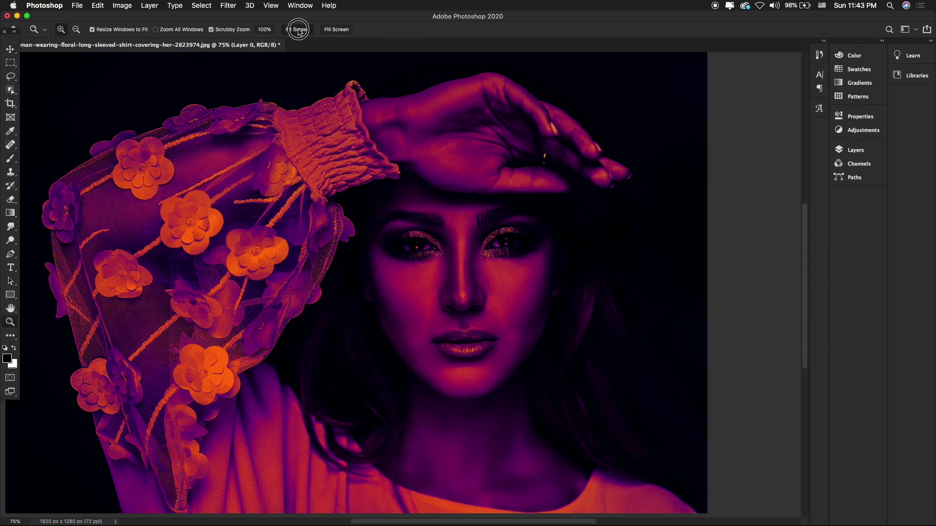
{"action": "left_click", "coordinate": [297, 29]}
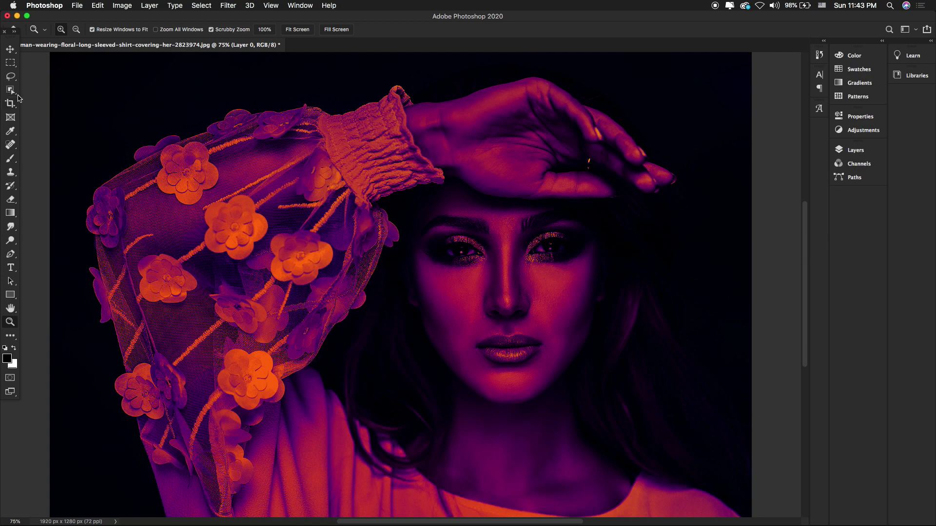
{"action": "left_click_drag", "start_coordinate": [10, 50], "coordinate": [41, 62]}
{"action": "key", "text": "v"}
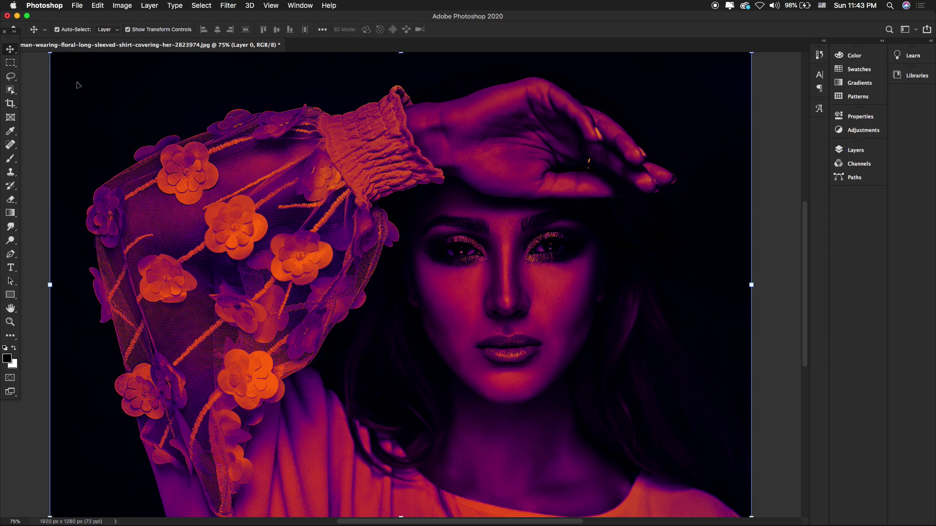
{"action": "scroll", "coordinate": [728, 178], "scroll_direction": "down", "scroll_amount": 3}
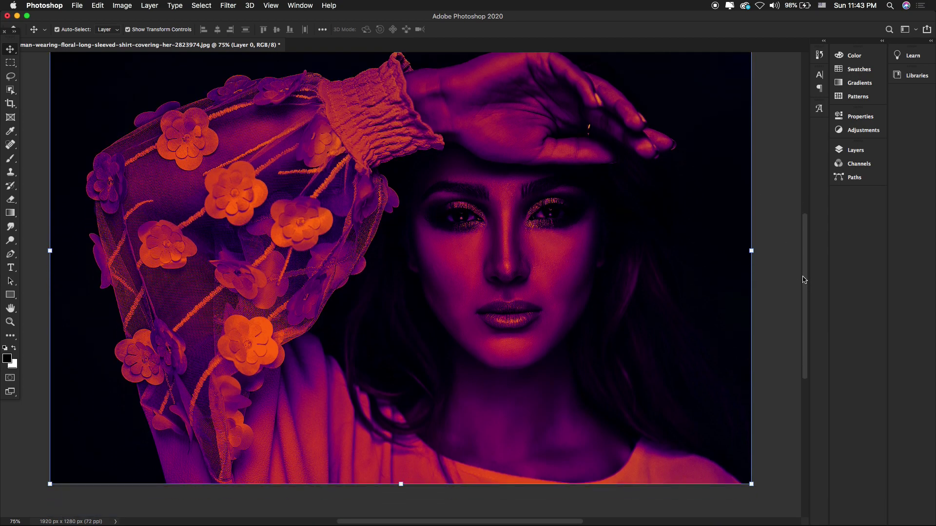
{"action": "left_click_drag", "start_coordinate": [804, 279], "coordinate": [806, 249]}
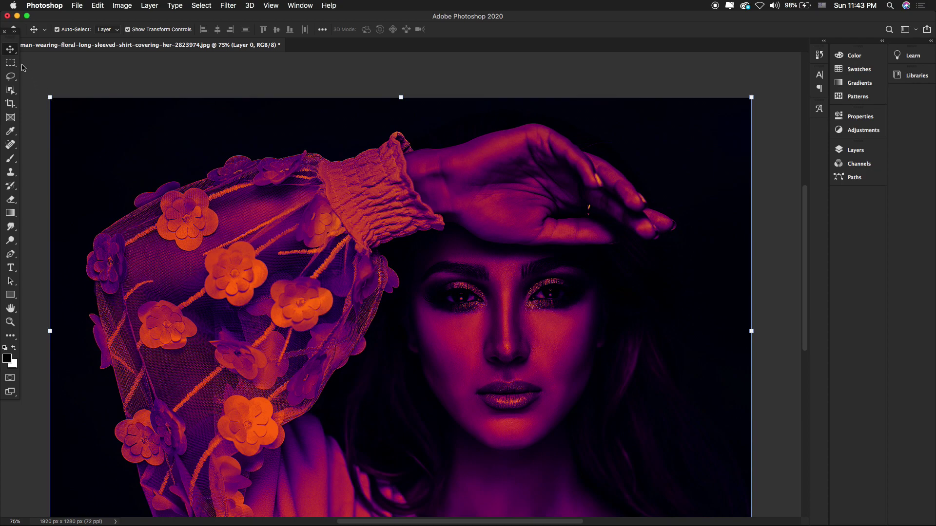
{"action": "right_click", "coordinate": [10, 49]}
{"action": "left_click", "coordinate": [49, 59]}
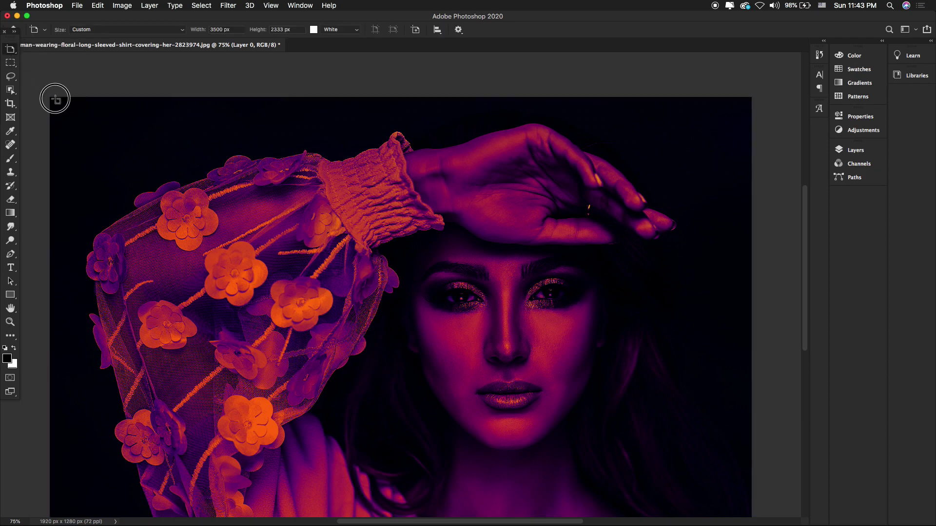
{"action": "left_click_drag", "start_coordinate": [55, 99], "coordinate": [753, 508]}
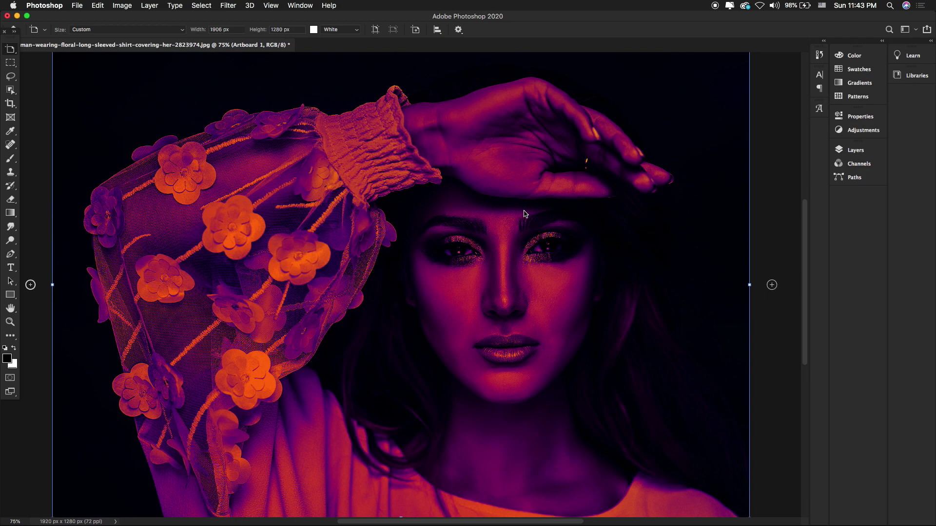
Add a second artboard of the same size to the right of the first and view both in full-screen mode.
{"action": "key", "text": "super+minus"}
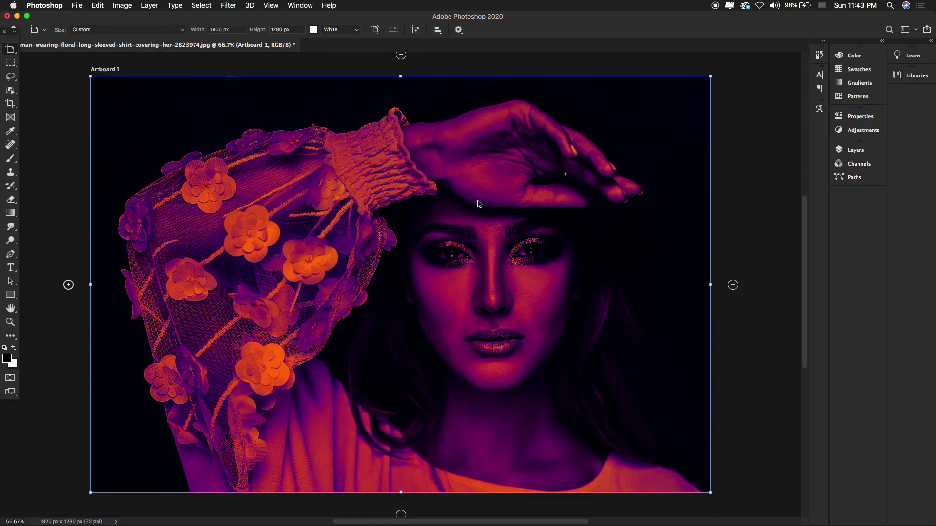
{"action": "left_click", "coordinate": [733, 285]}
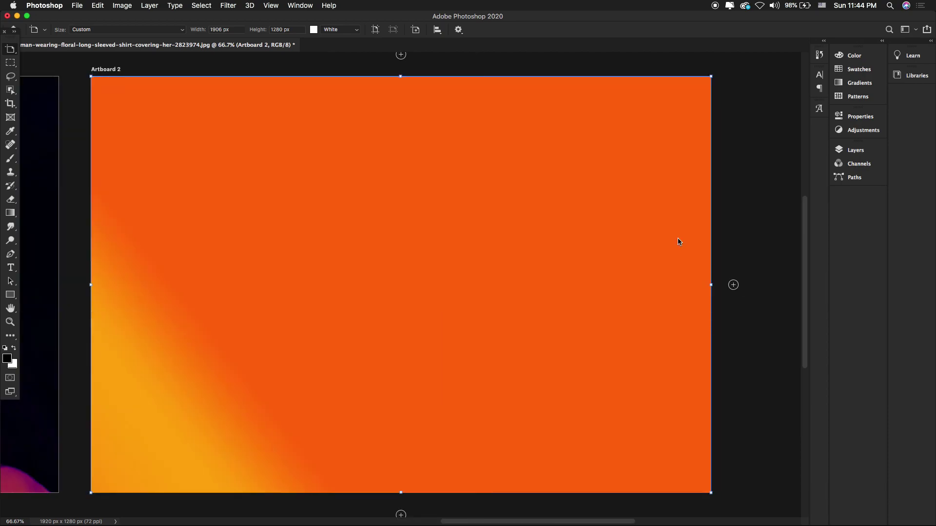
{"action": "left_click", "coordinate": [9, 322]}
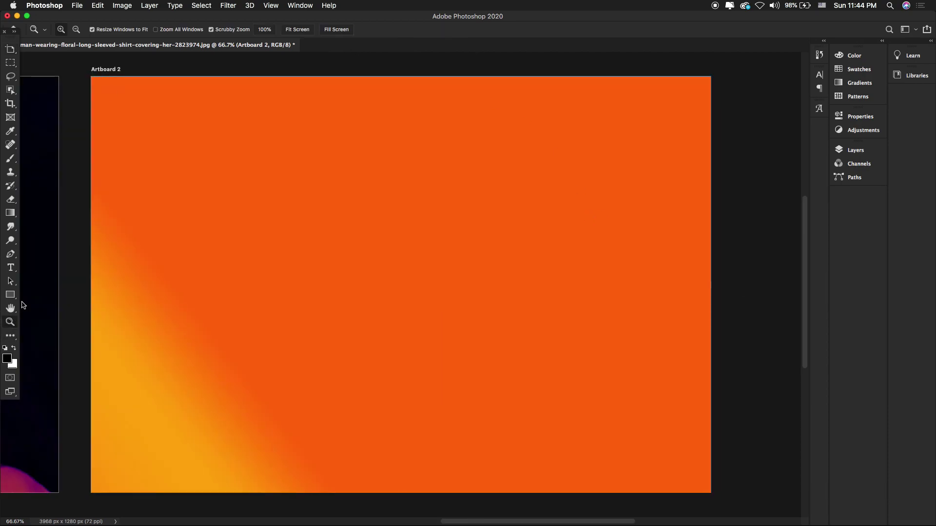
{"action": "left_click", "coordinate": [298, 29]}
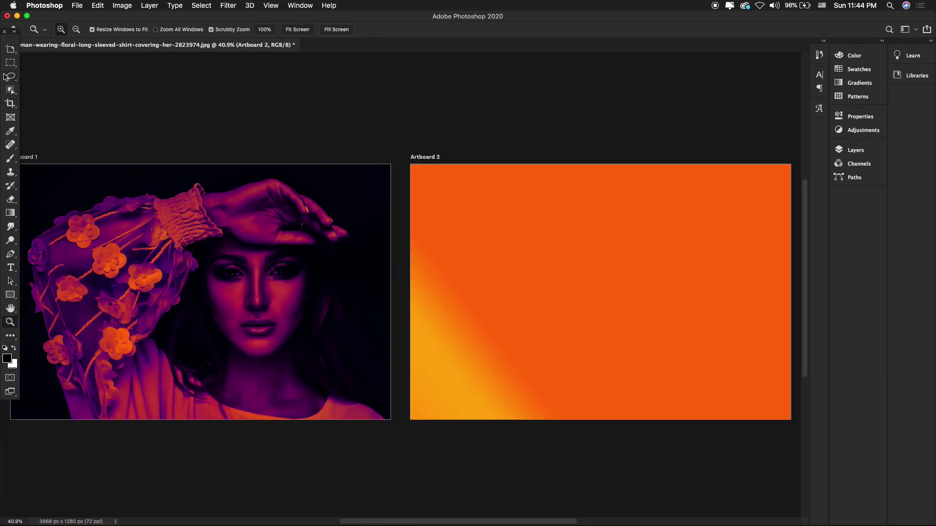
{"action": "key", "text": "f"}
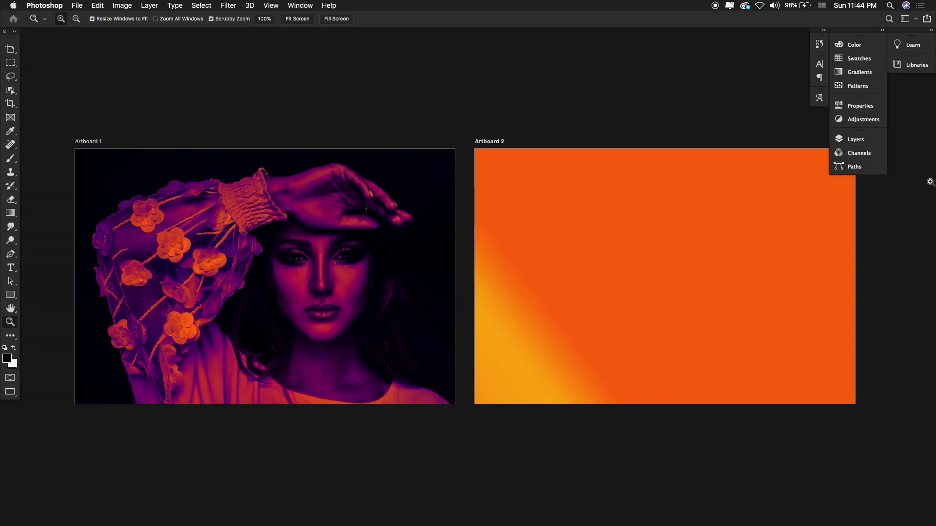
{"action": "key", "text": "f"}
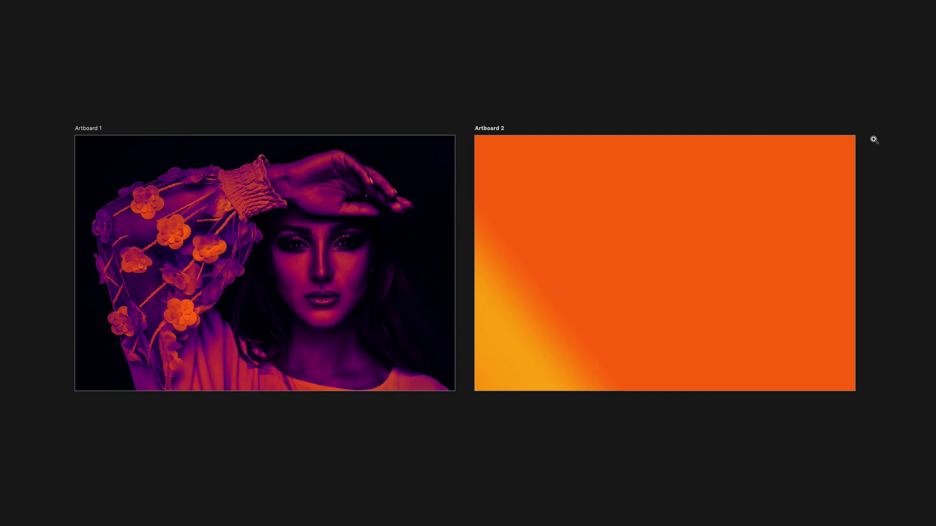
{"action": "key", "text": "v"}
{"action": "key", "text": "f"}
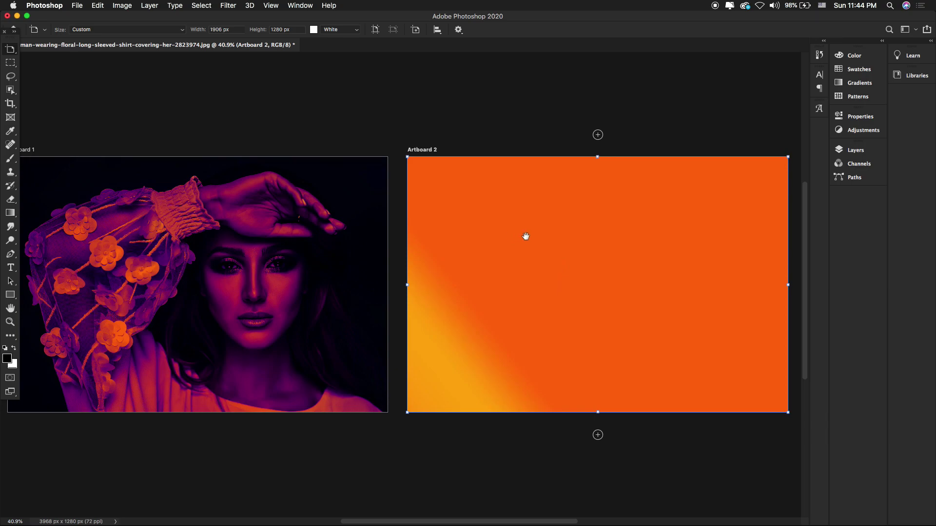
Move Artboard 2 above the Photo Filter, gradient fill and Gradient Map layers in the layer stack.
{"action": "left_click_drag", "start_coordinate": [526, 236], "coordinate": [507, 238]}
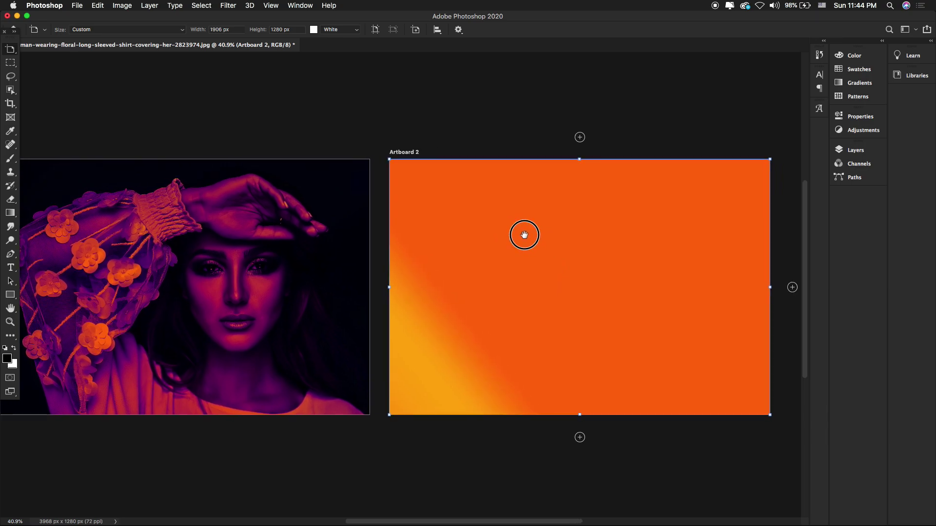
{"action": "left_click", "coordinate": [855, 150]}
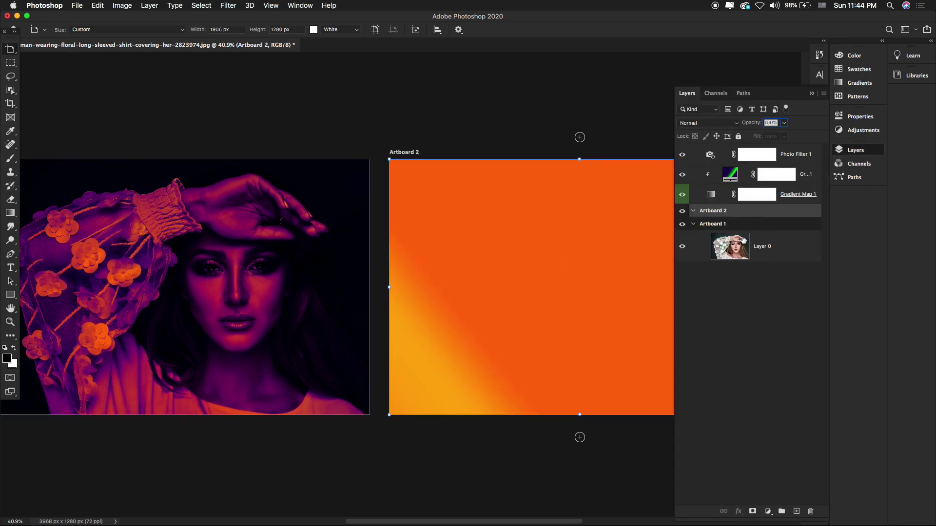
{"action": "left_click_drag", "start_coordinate": [726, 214], "coordinate": [725, 152]}
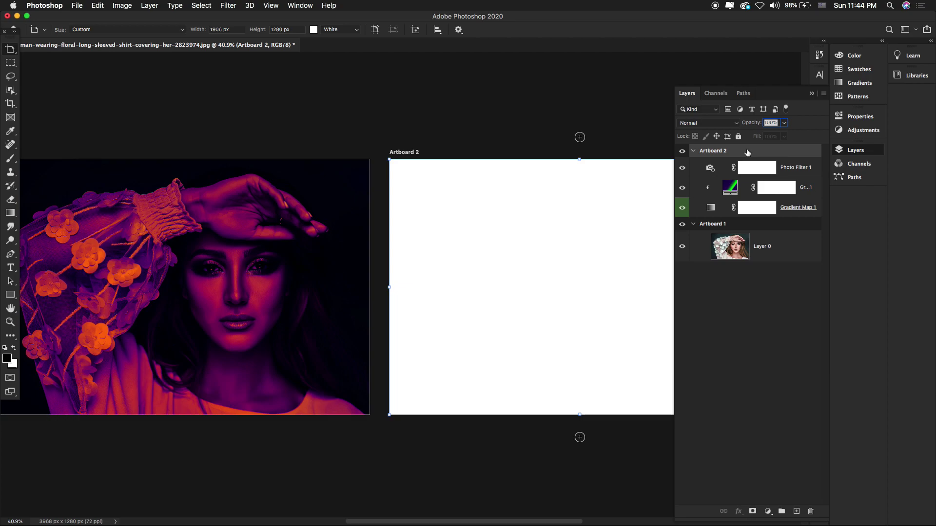
Draw a black rectangle about 1914 × 1286 px covering all of Artboard 2.
{"action": "left_click_drag", "start_coordinate": [616, 226], "coordinate": [562, 224]}
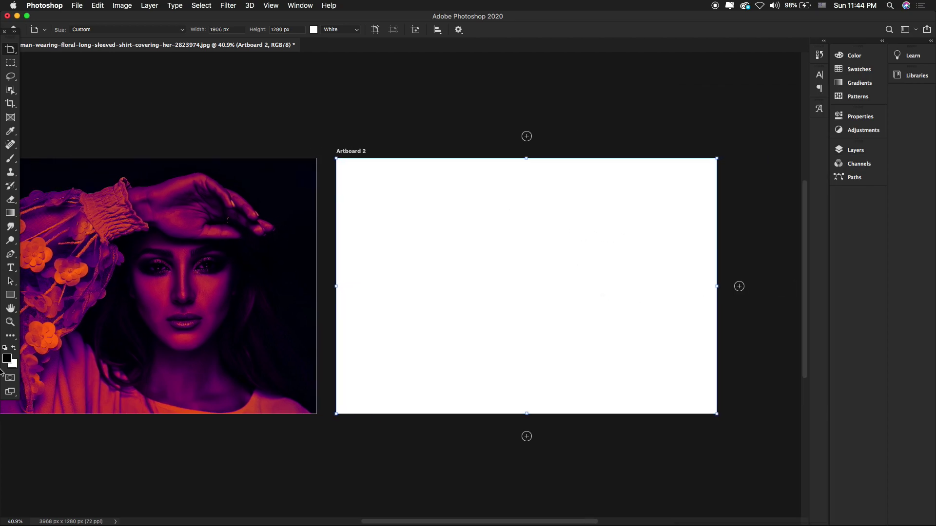
{"action": "left_click", "coordinate": [10, 294]}
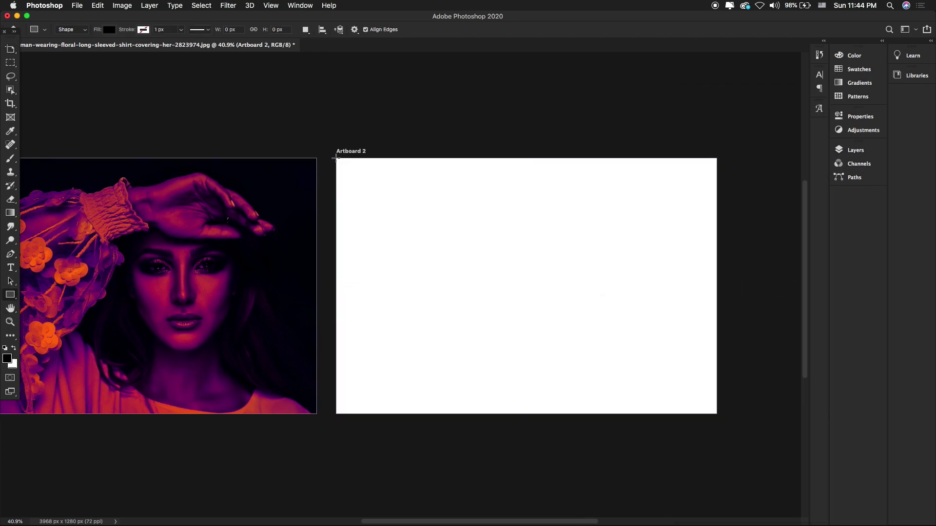
{"action": "mouse_move", "coordinate": [337, 159]}
{"action": "left_mouse_down"}
{"action": "mouse_move", "coordinate": [568, 340]}
{"action": "mouse_move", "coordinate": [717, 414]}
{"action": "left_mouse_up"}
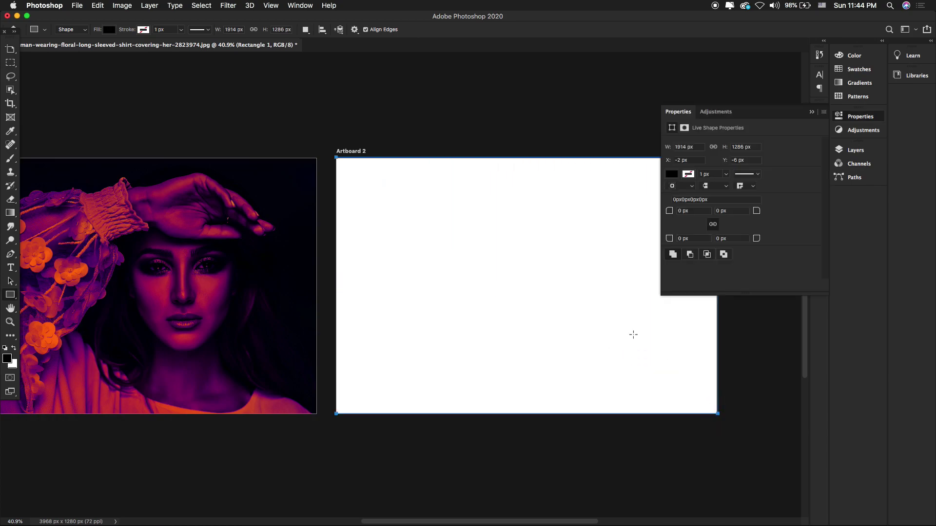
Add a Gradient Overlay effect with the blue, purple and orange gradient to the rectangle layer.
{"action": "left_click", "coordinate": [874, 150]}
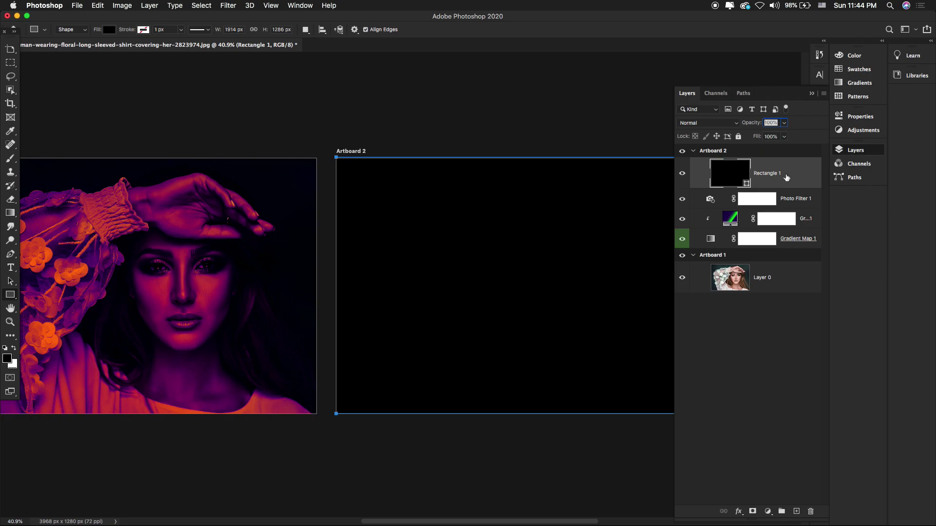
{"action": "left_click", "coordinate": [800, 174]}
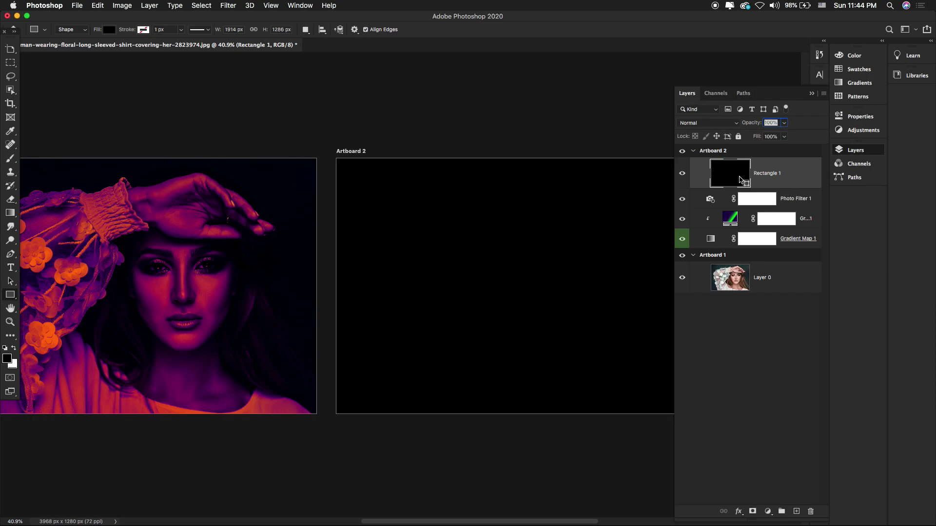
{"action": "left_click", "coordinate": [349, 439]}
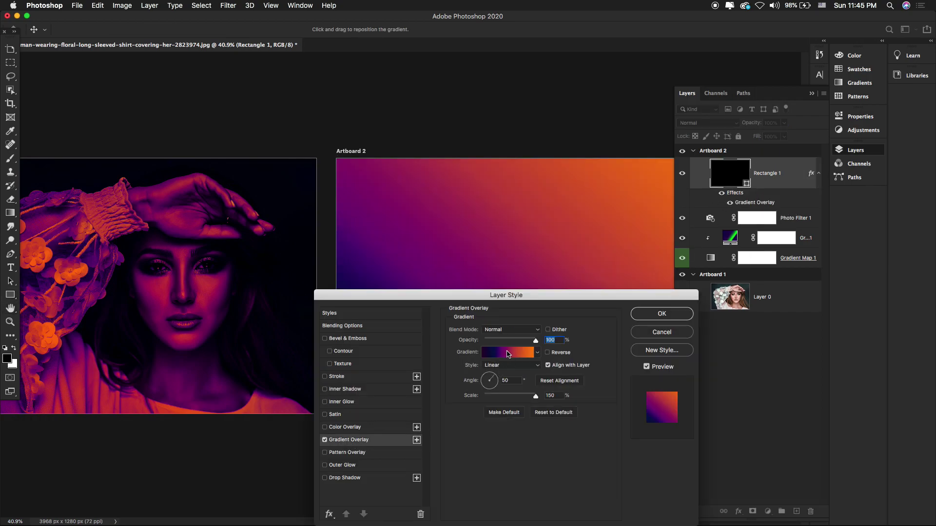
{"action": "left_click", "coordinate": [506, 353]}
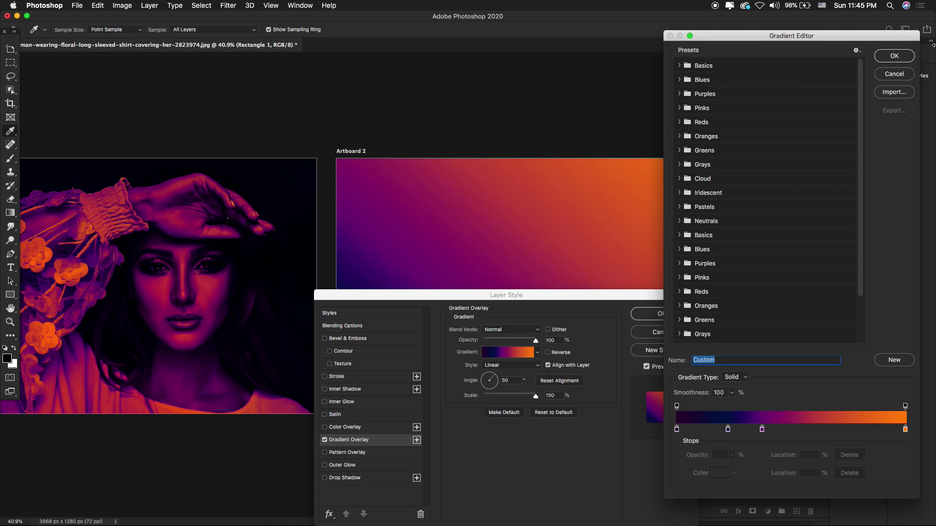
{"action": "left_click", "coordinate": [895, 59]}
Set the gradient overlay's style to Radial and reverse the gradient.
{"action": "left_click_drag", "start_coordinate": [500, 298], "coordinate": [638, 228]}
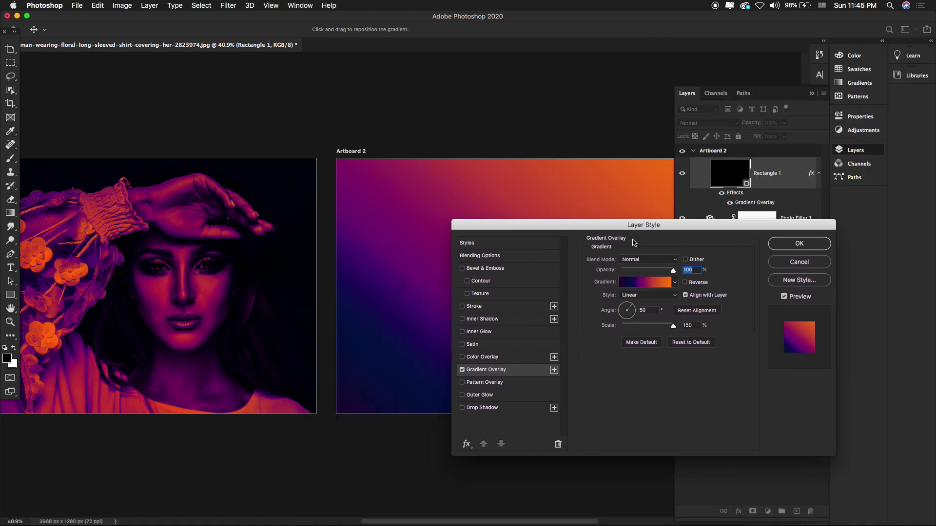
{"action": "left_click", "coordinate": [646, 295]}
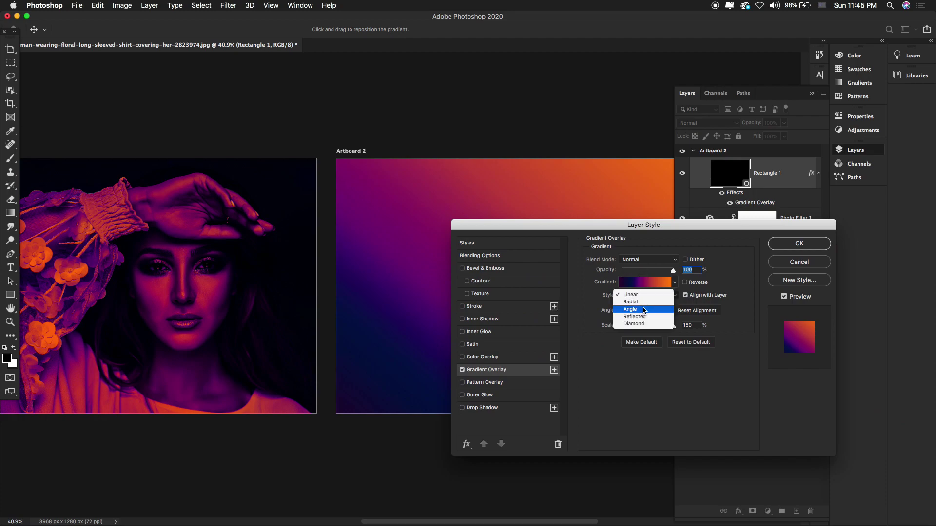
{"action": "left_click", "coordinate": [640, 302]}
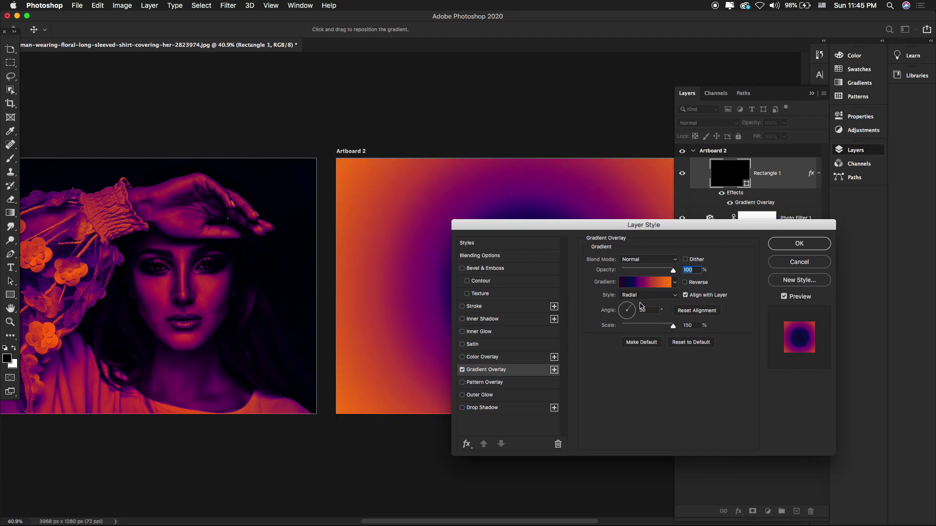
{"action": "left_click", "coordinate": [685, 283]}
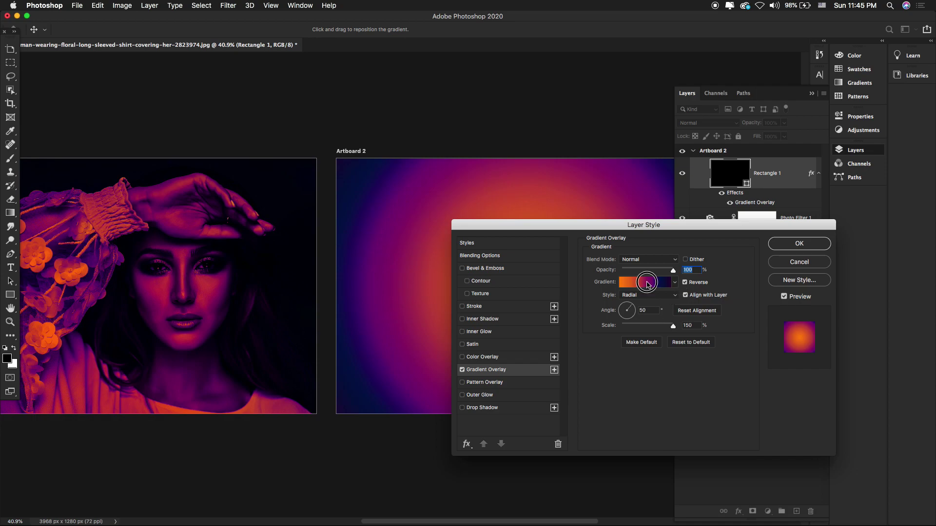
Remove the blue and orange color stops from the overlay gradient and place the purple stop at location 100%.
{"action": "left_click", "coordinate": [648, 285]}
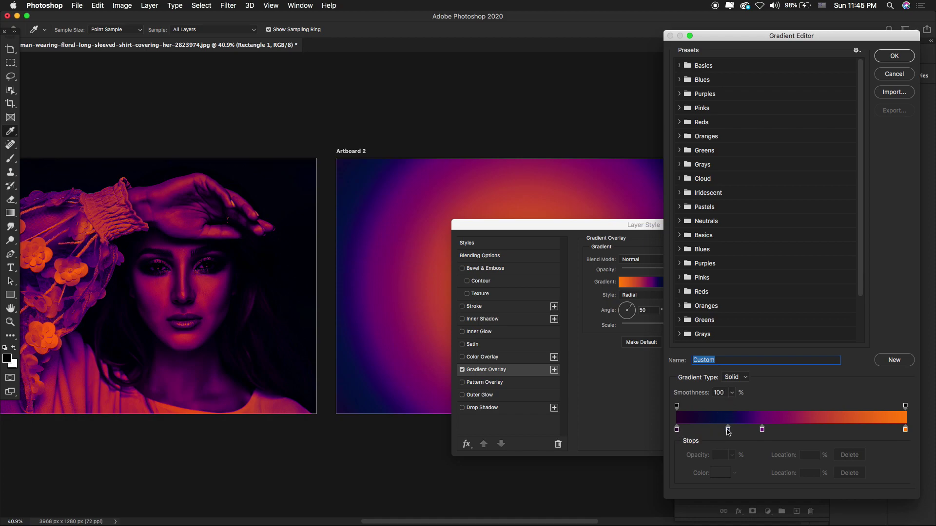
{"action": "left_click_drag", "start_coordinate": [727, 431], "coordinate": [914, 458]}
{"action": "left_click", "coordinate": [907, 440]}
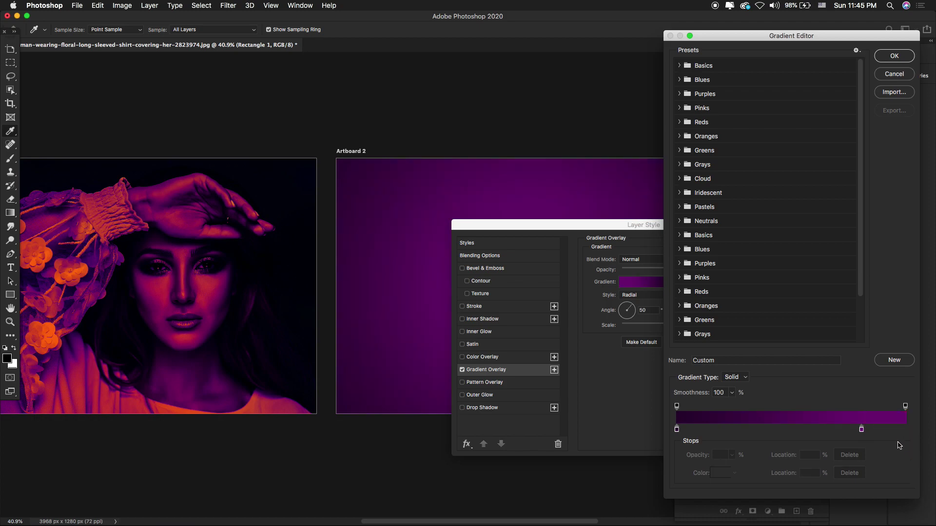
{"action": "left_click_drag", "start_coordinate": [861, 430], "coordinate": [907, 429]}
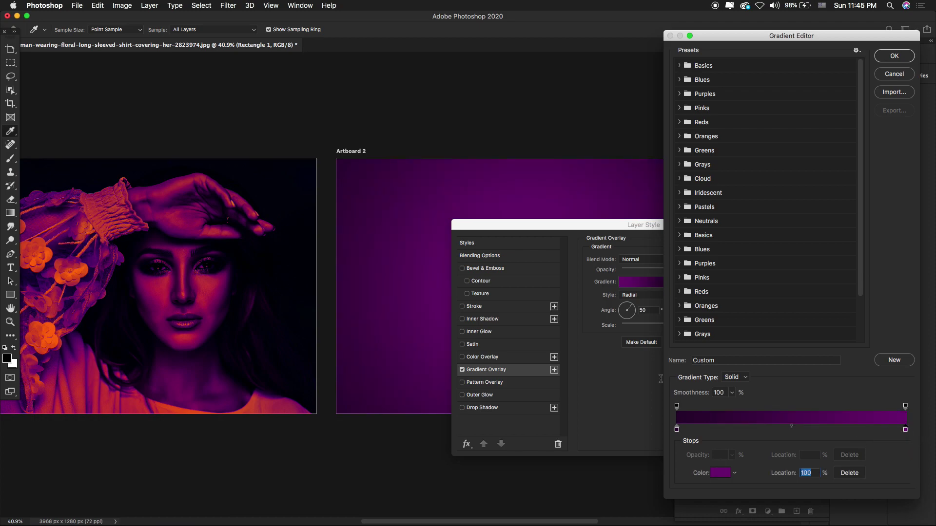
Recolor the gradient stop at 100% with the near-black sampled from the photo's background, turn off the overlay's Reverse option and apply the effect.
{"action": "left_click", "coordinate": [300, 207]}
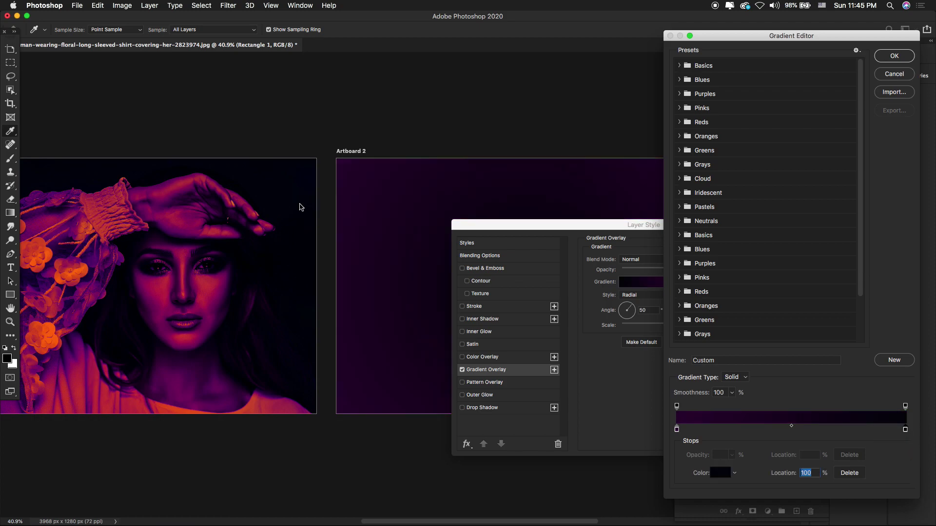
{"action": "left_click", "coordinate": [889, 55]}
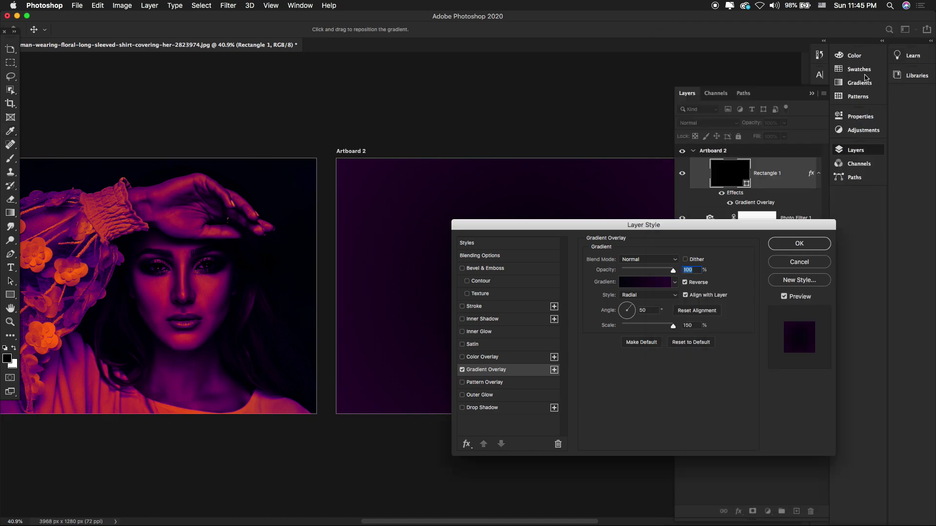
{"action": "left_click", "coordinate": [685, 285]}
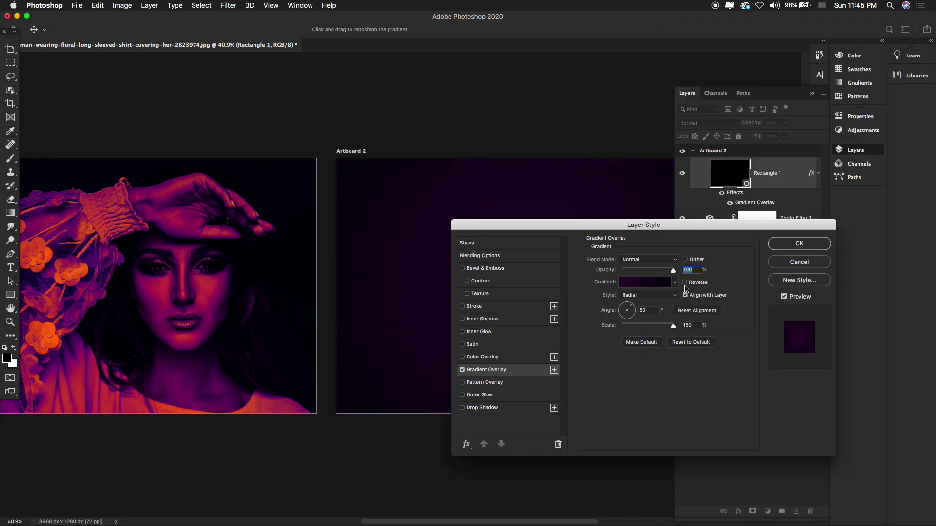
{"action": "left_click", "coordinate": [799, 243]}
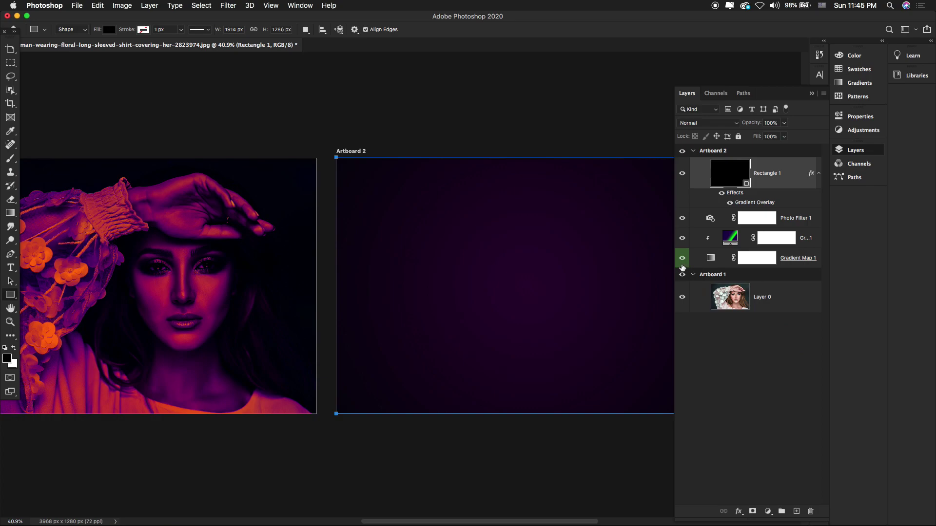
Set the text color to near-white fffcfc and add a lorem ipsum paragraph filling the rectangle's text area on Artboard 2.
{"action": "left_click", "coordinate": [856, 150]}
{"action": "scroll", "coordinate": [556, 239], "scroll_direction": "left", "scroll_amount": 3}
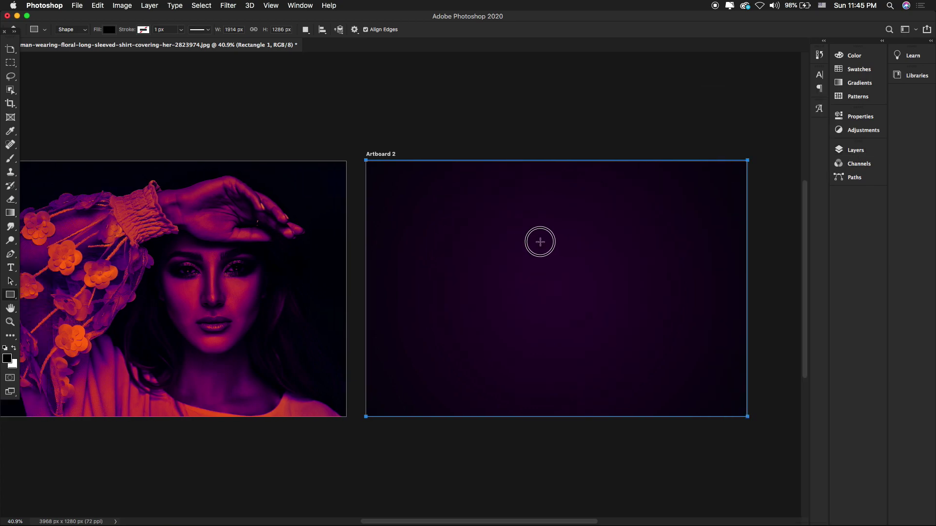
{"action": "scroll", "coordinate": [556, 239], "scroll_direction": "left", "scroll_amount": 4}
{"action": "scroll", "coordinate": [610, 215], "scroll_direction": "right", "scroll_amount": 3}
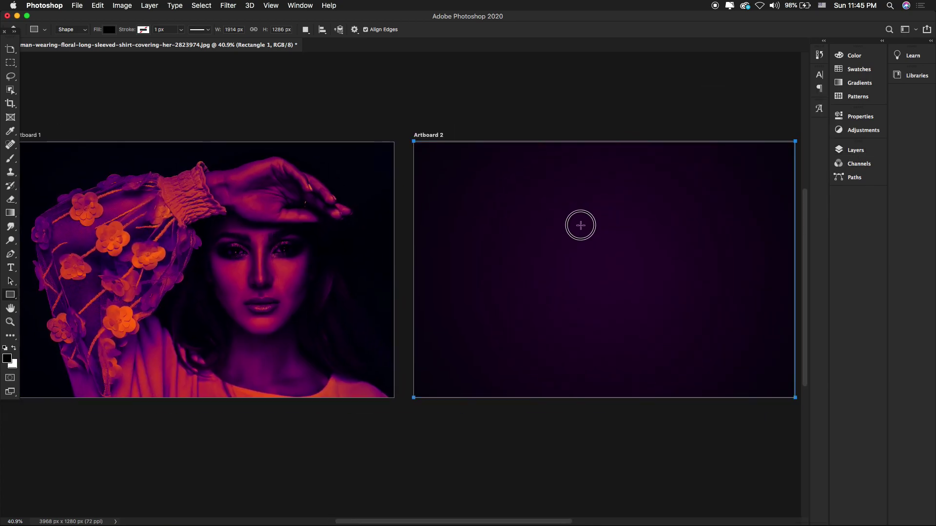
{"action": "left_click", "coordinate": [11, 268]}
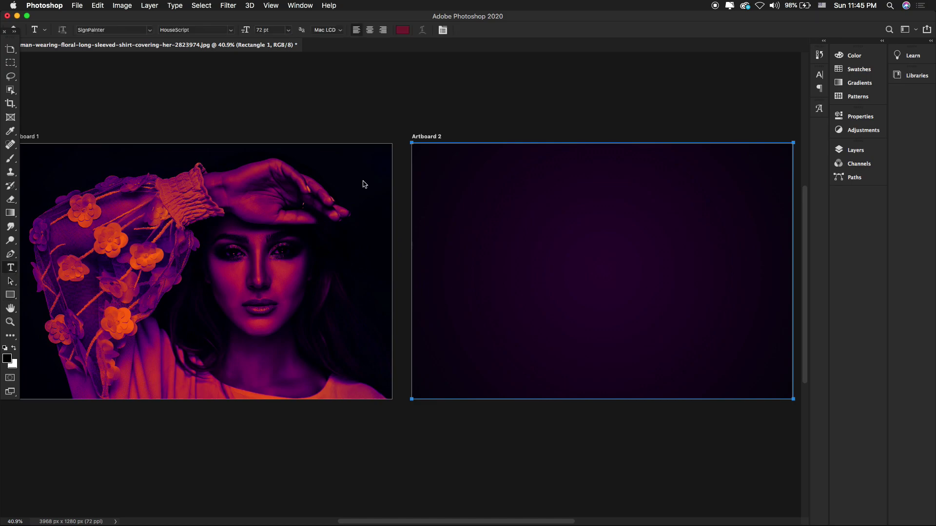
{"action": "left_click", "coordinate": [403, 30]}
{"action": "left_click", "coordinate": [655, 222]}
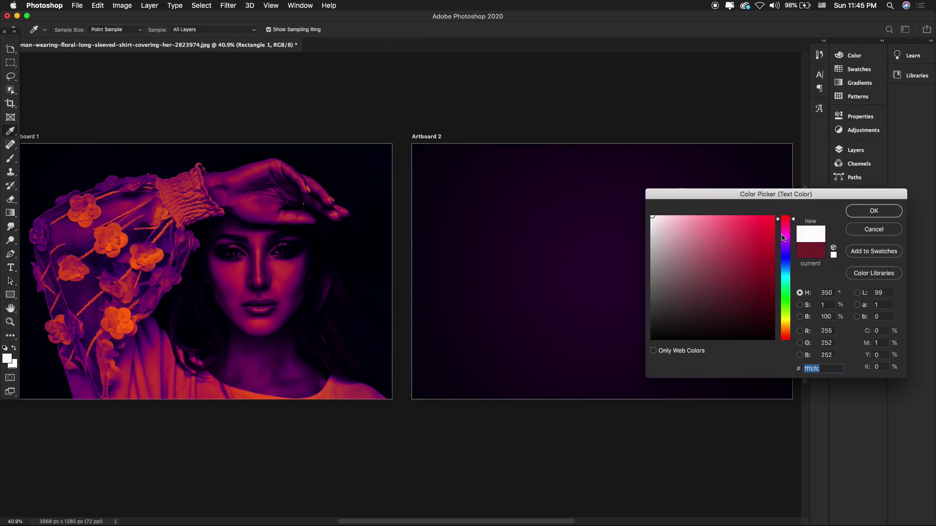
{"action": "left_click", "coordinate": [862, 211]}
{"action": "left_click", "coordinate": [506, 264]}
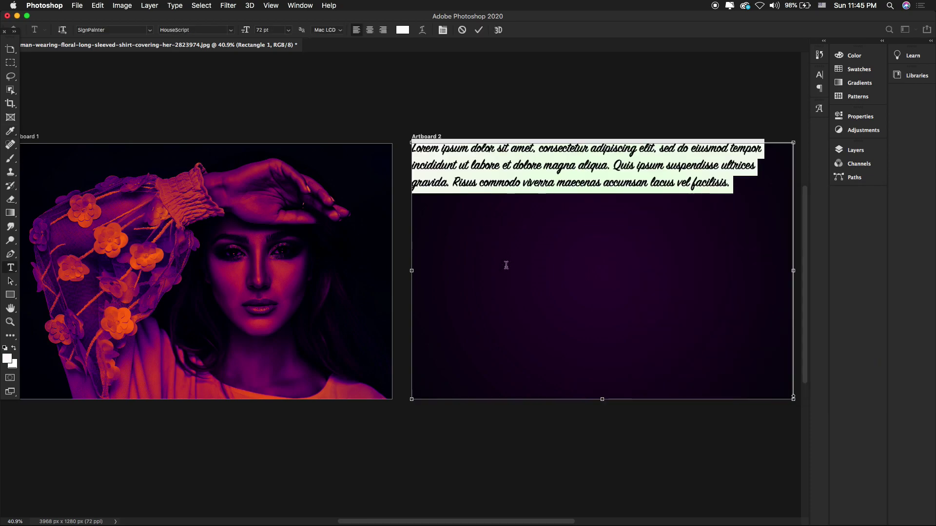
Commit the paragraph and move it into the lower half of Artboard 2, slightly in from the left edge.
{"action": "left_click", "coordinate": [11, 49]}
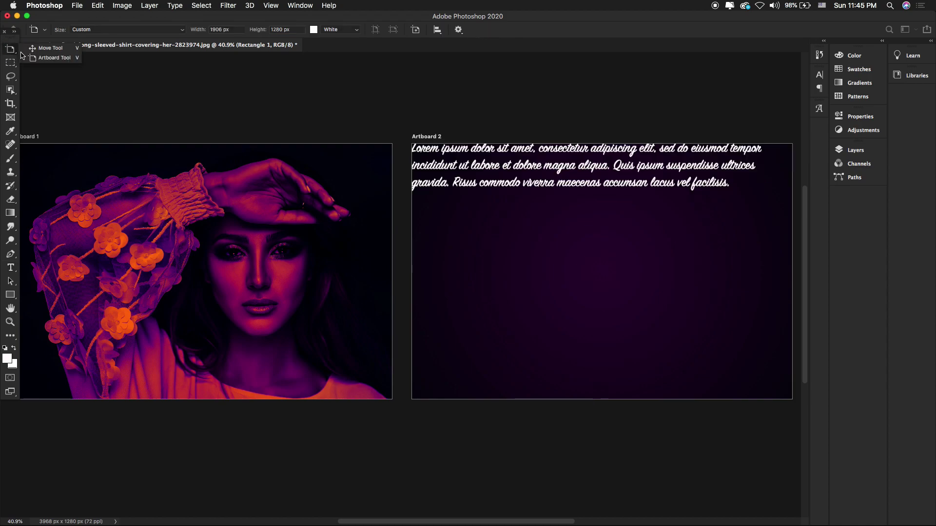
{"action": "left_click", "coordinate": [507, 166]}
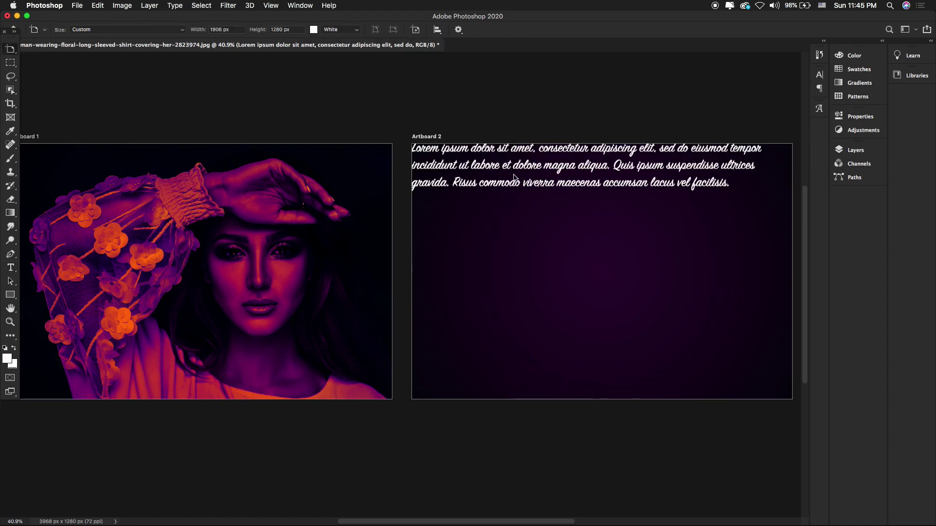
{"action": "key", "text": "v"}
{"action": "left_click_drag", "start_coordinate": [509, 152], "coordinate": [528, 297]}
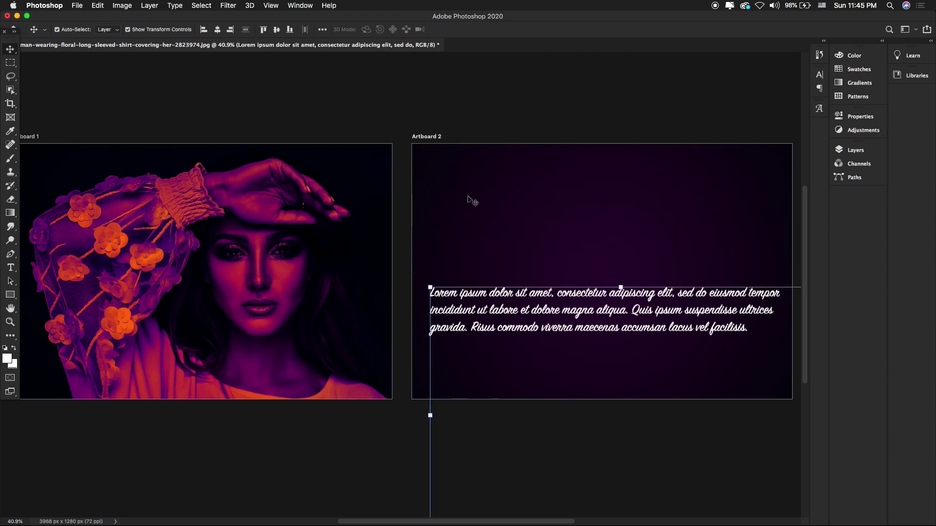
Add a separate text line reading "Duotne Effect" above the paragraph on Artboard 2.
{"action": "left_click", "coordinate": [10, 268]}
{"action": "left_click", "coordinate": [456, 197]}
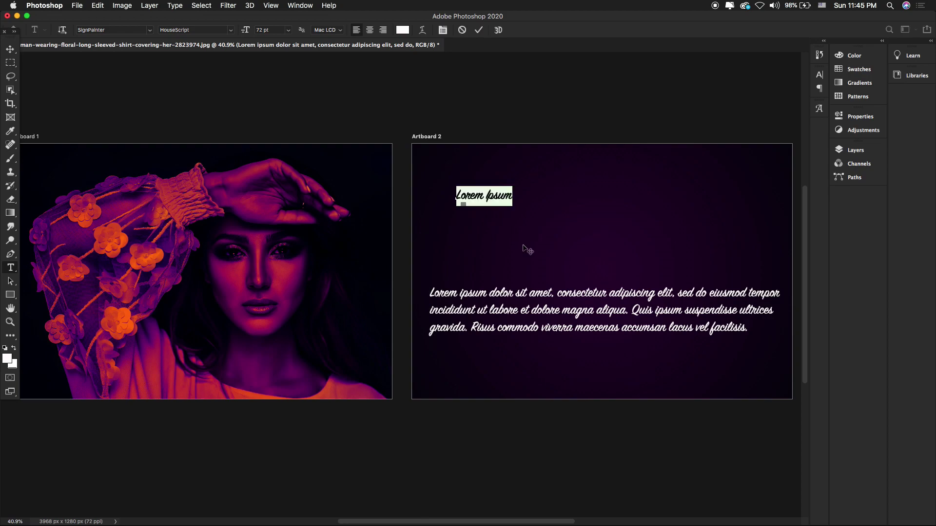
{"action": "type", "text": "D"}
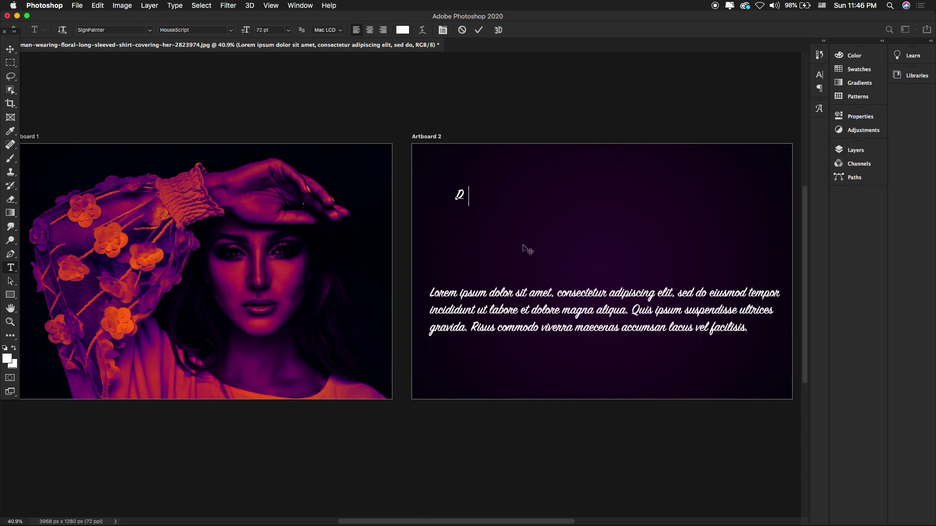
{"action": "type", "text": "uotne  Effect"}
Enlarge the heading to about four times its size and place it just above the paragraph, aligned with the paragraph's left edge.
{"action": "left_click", "coordinate": [10, 49]}
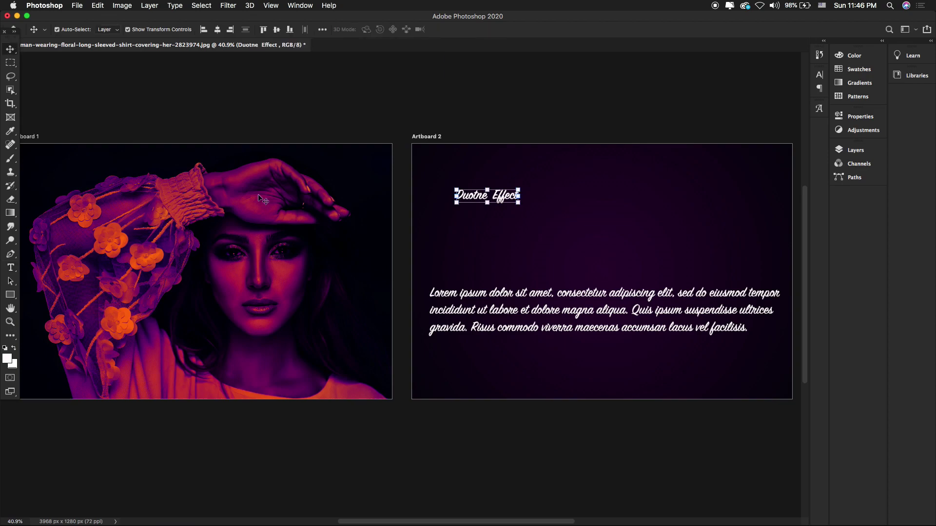
{"action": "left_click_drag", "start_coordinate": [520, 186], "coordinate": [722, 126]}
{"action": "left_click_drag", "start_coordinate": [641, 172], "coordinate": [619, 223]}
{"action": "key", "text": "Return"}
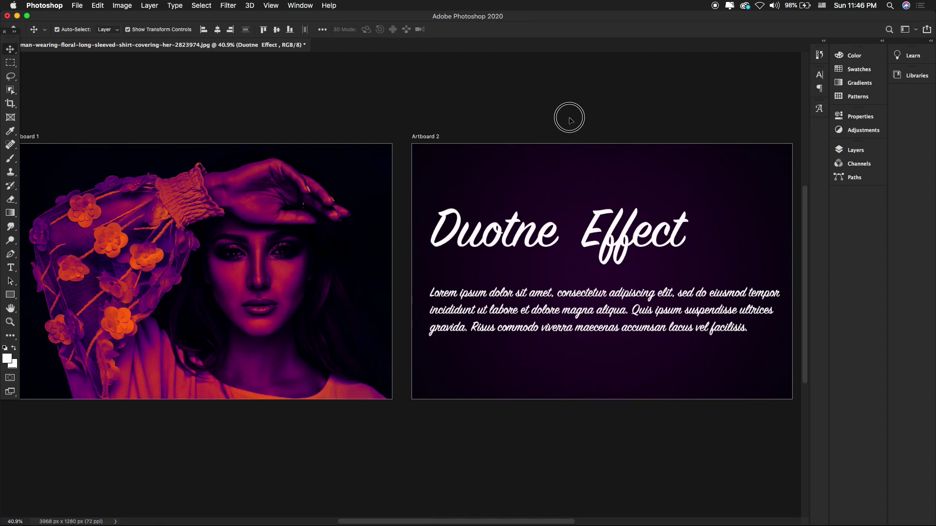
Switch to full-screen view without the interface and correct the heading's spelling to "Duotone Effect".
{"action": "key", "text": "f"}
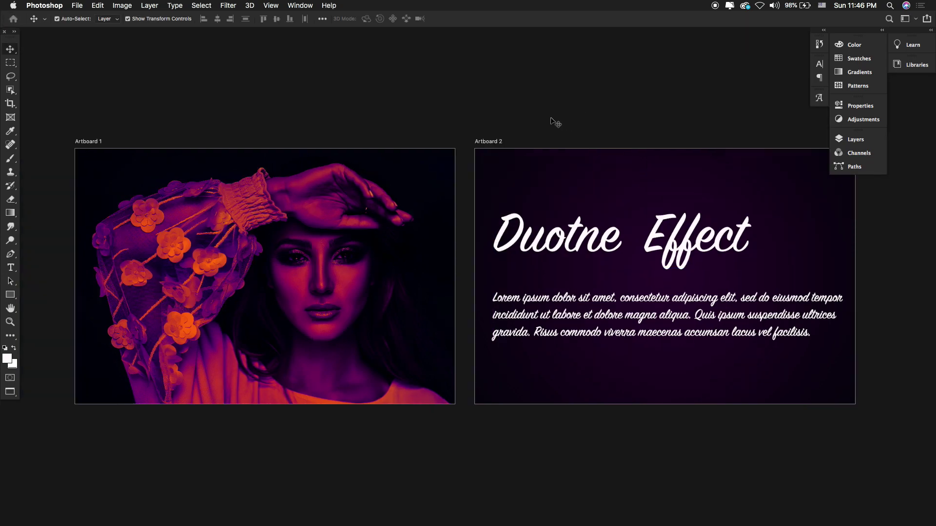
{"action": "key", "text": "f"}
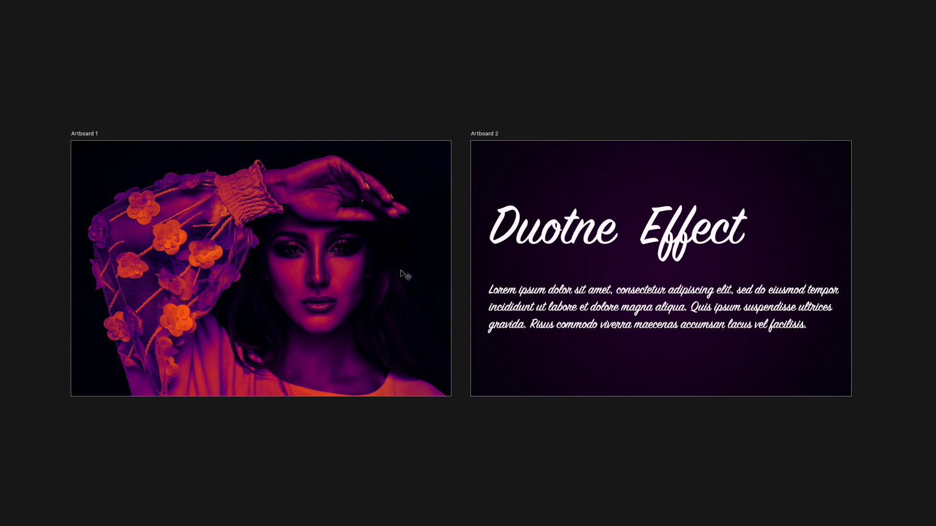
{"action": "left_click", "coordinate": [571, 231]}
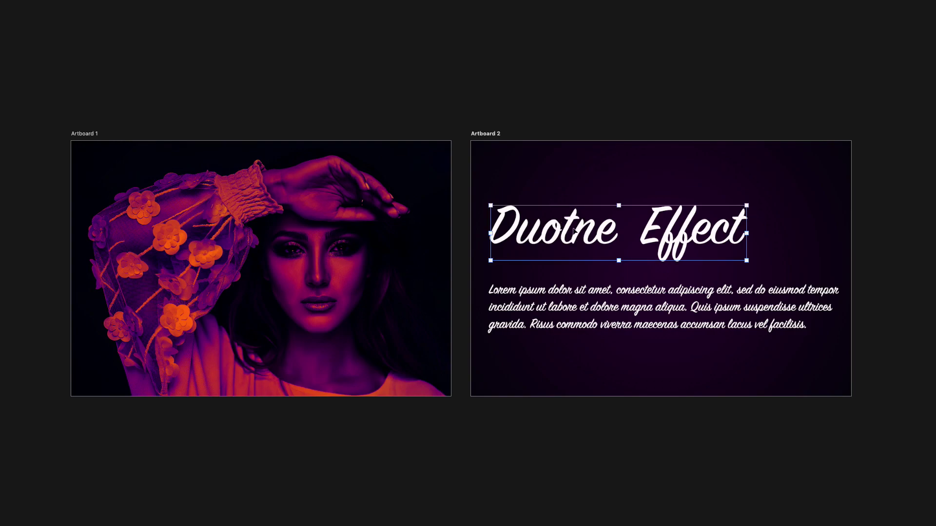
{"action": "double_click", "coordinate": [573, 229]}
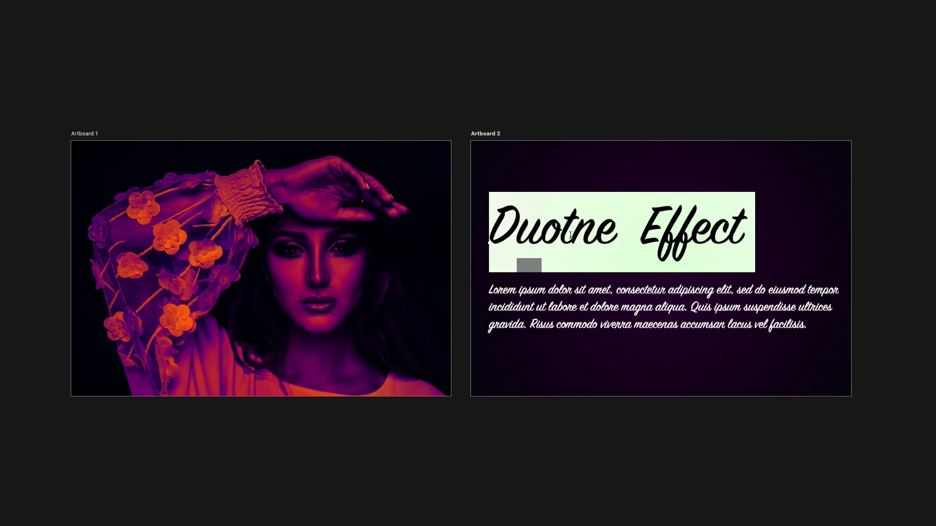
{"action": "left_click", "coordinate": [570, 235]}
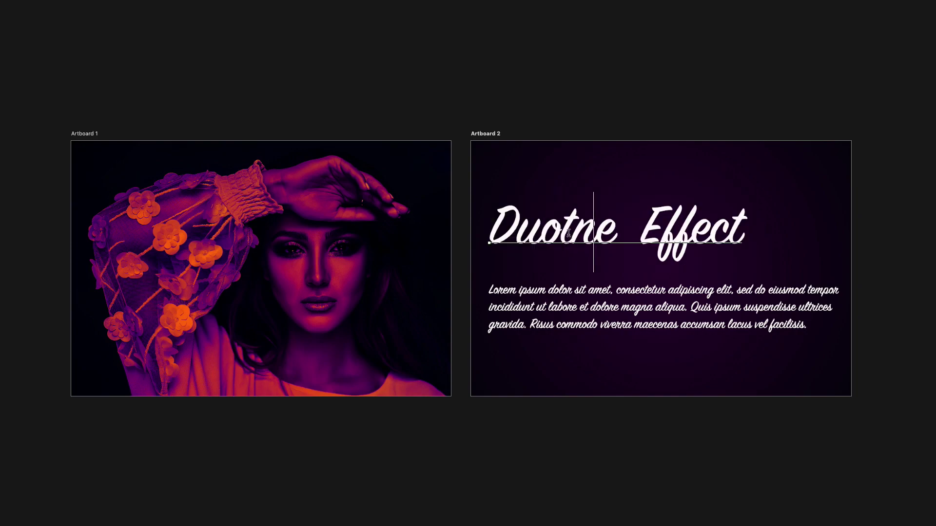
{"action": "type", "text": "o"}
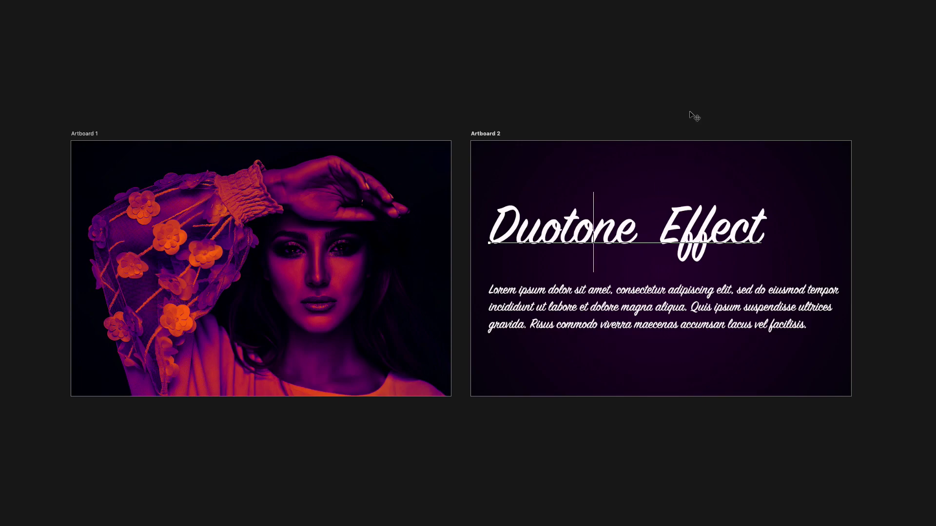